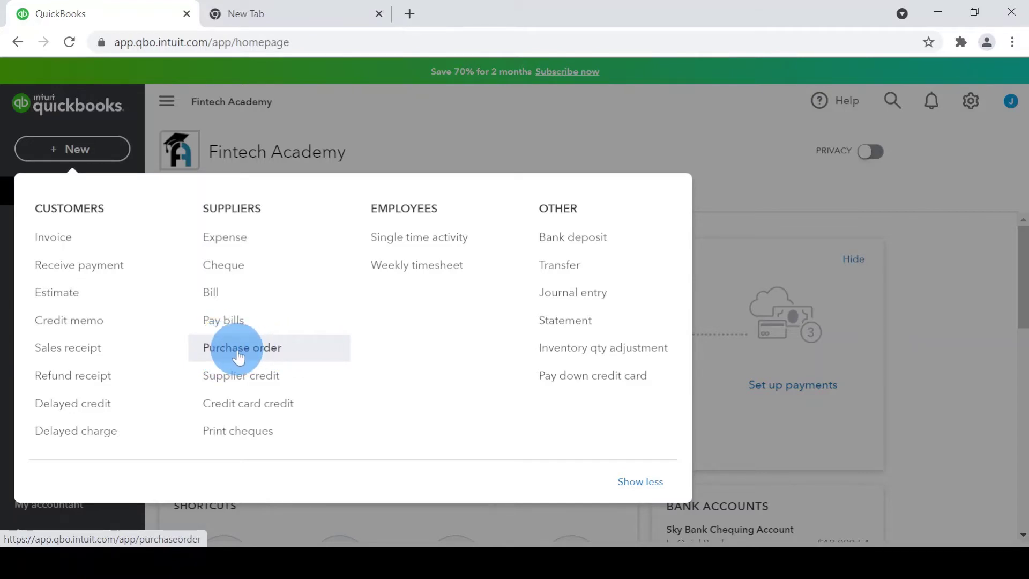
- Open the expense settings in Account and Settings and turn on the use of purchase orders
click(239, 356)
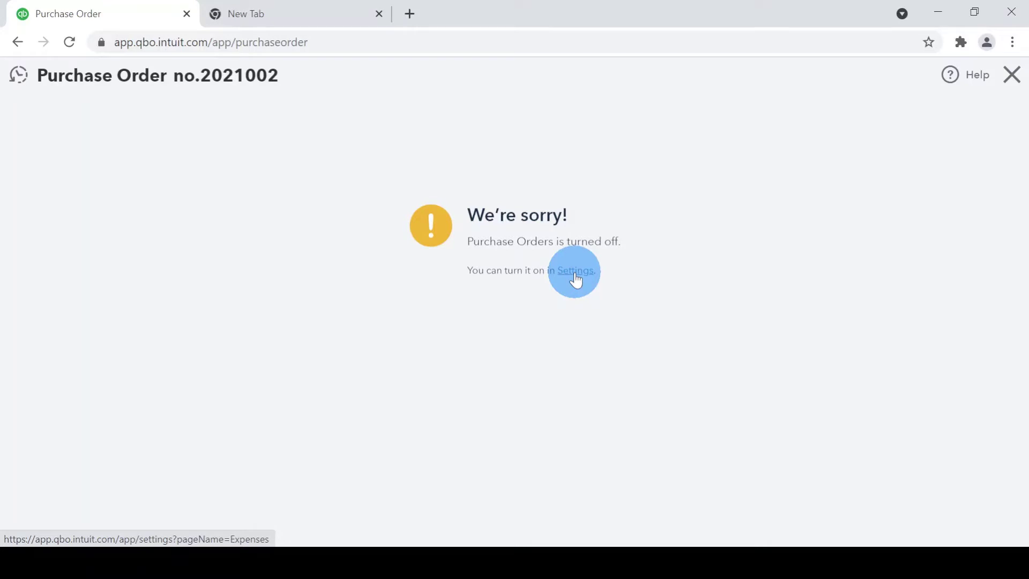
click(1012, 77)
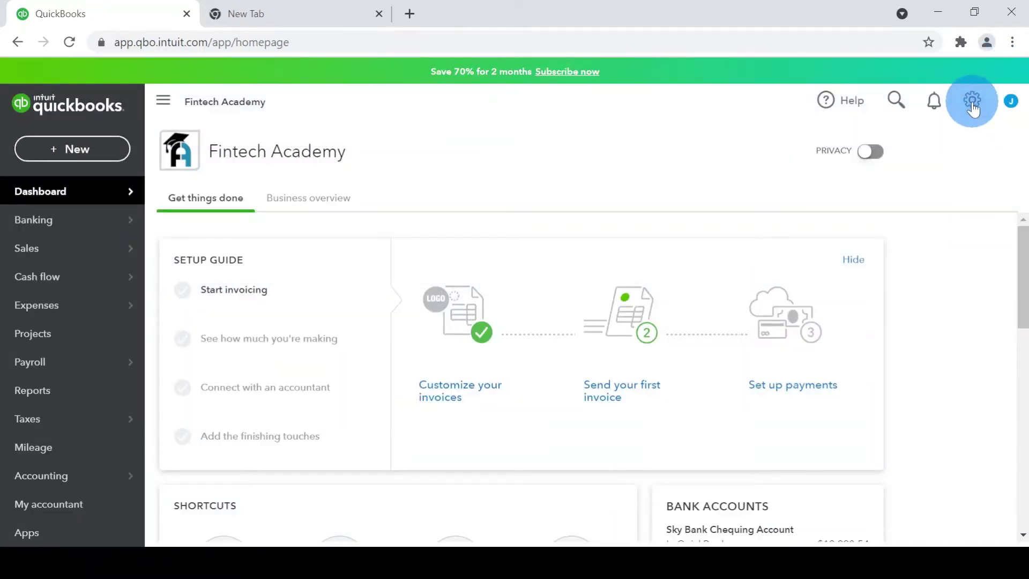
click(973, 109)
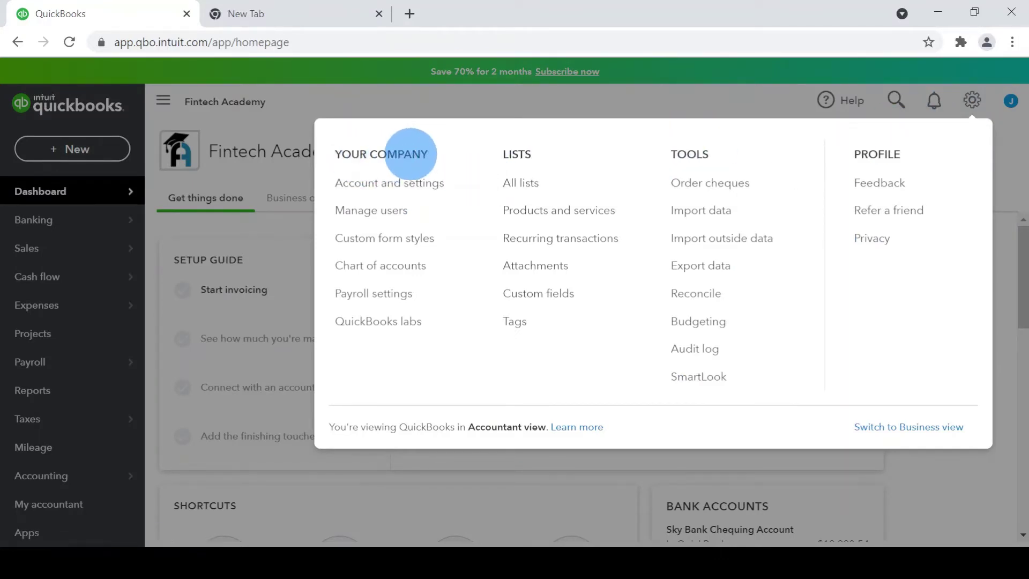
click(417, 185)
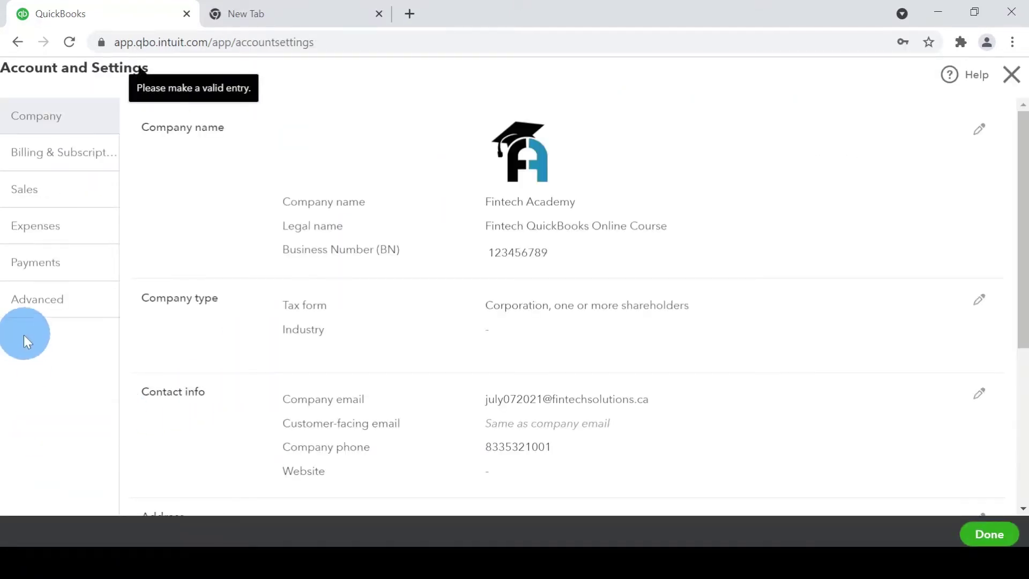
click(36, 238)
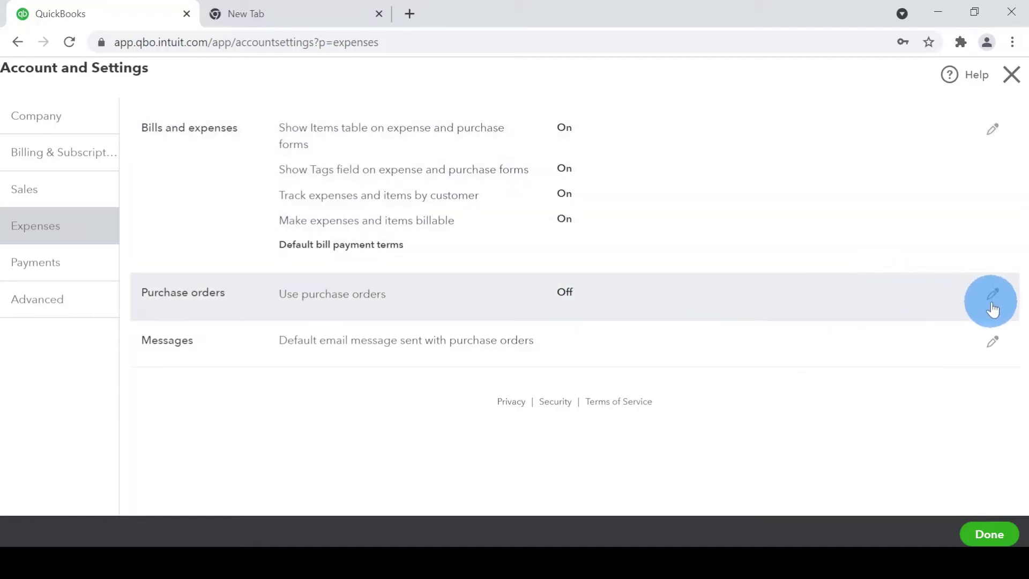
click(992, 296)
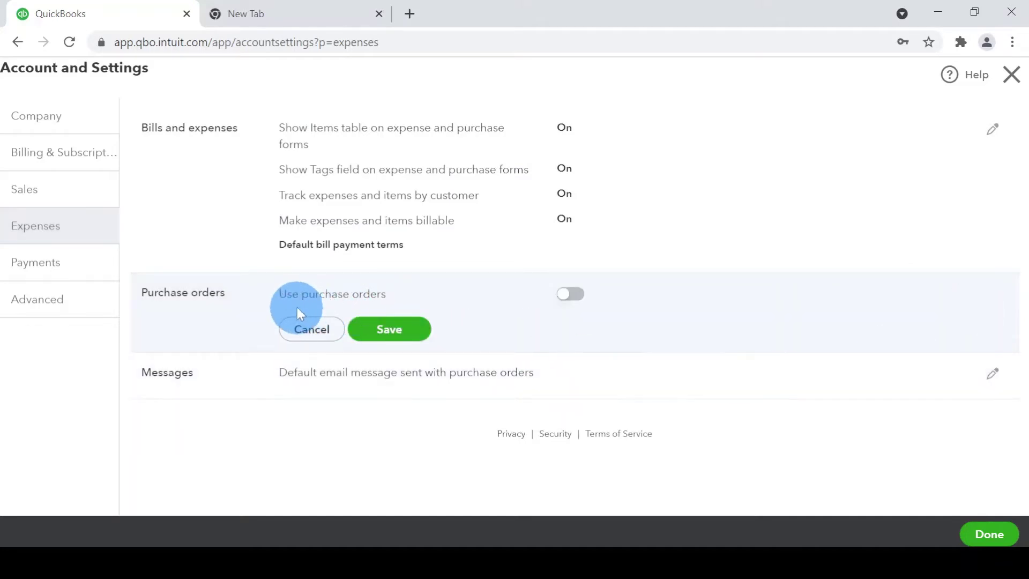
click(580, 302)
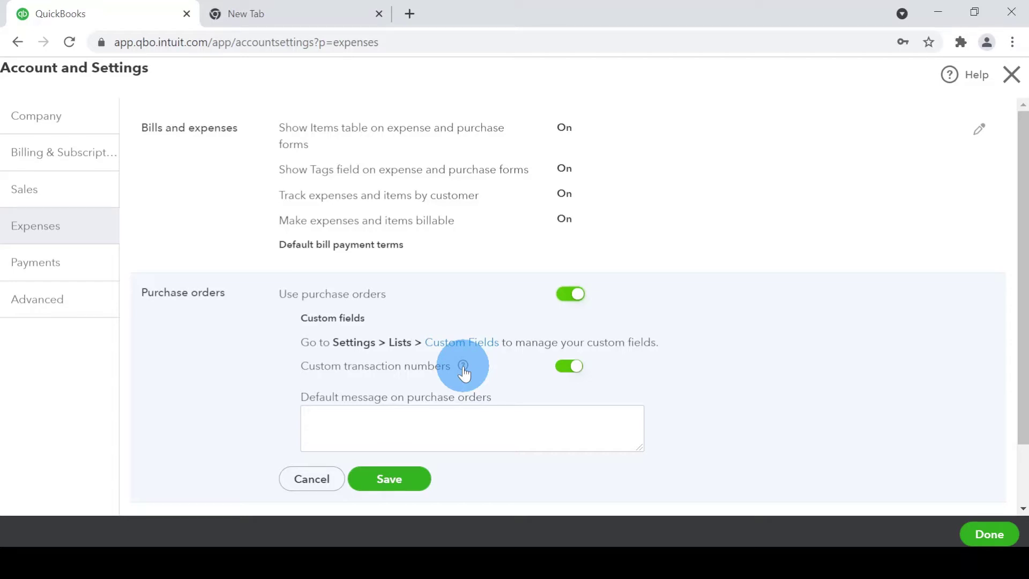
- Check the explanation of custom transaction numbers, leave that option on, and save the purchase order settings
click(568, 370)
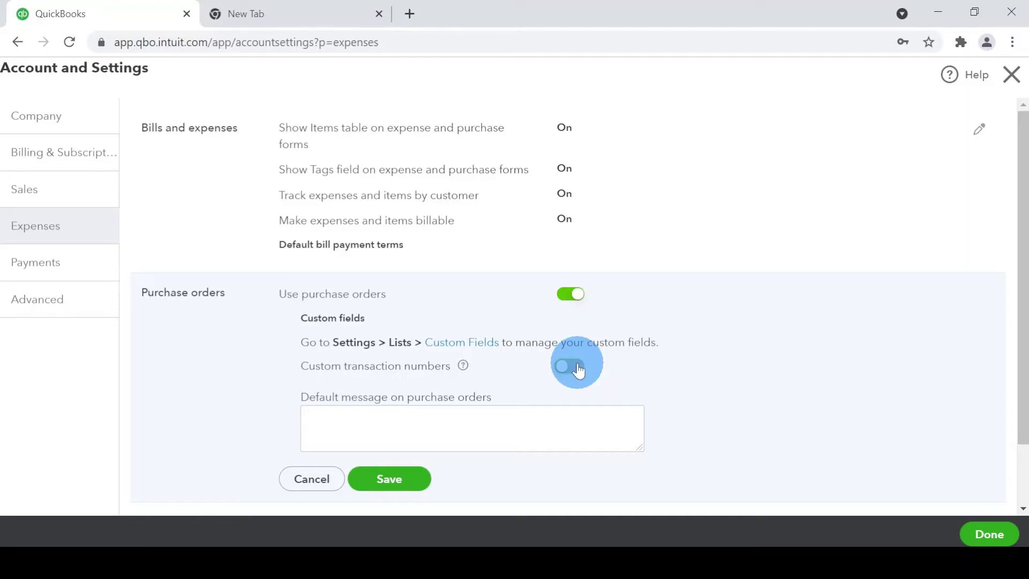
click(577, 366)
click(468, 368)
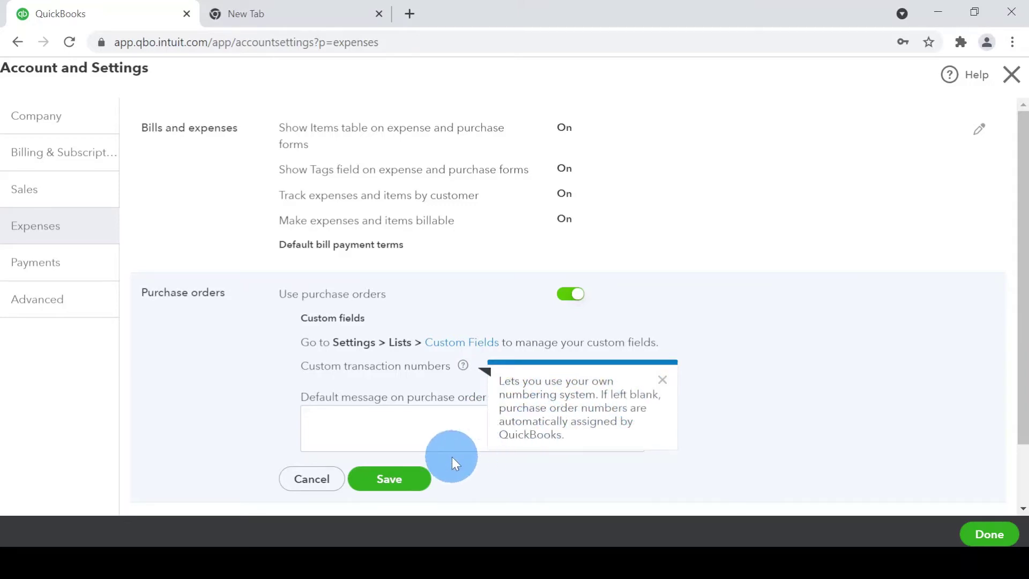
click(662, 380)
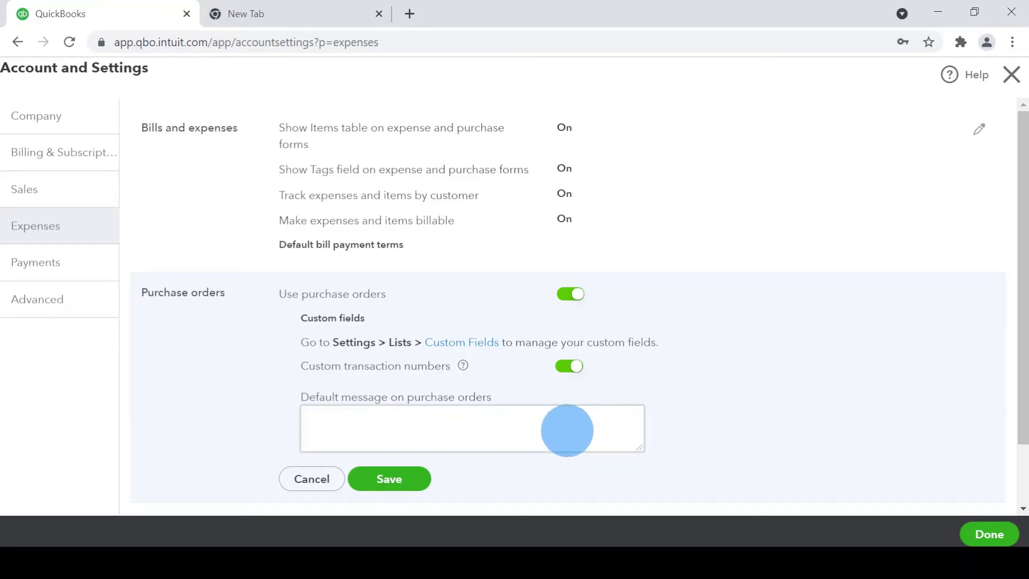
click(389, 479)
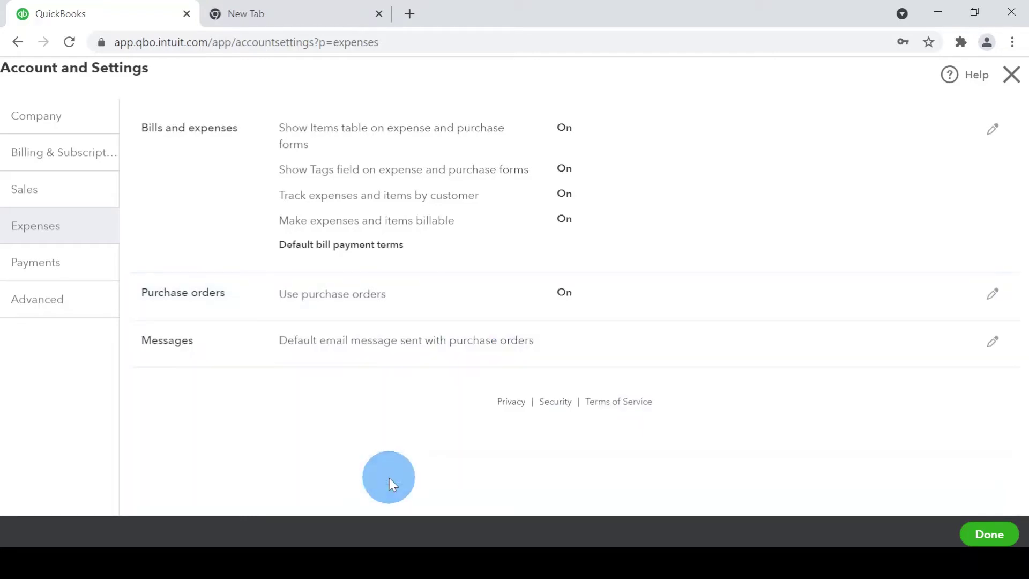
click(990, 534)
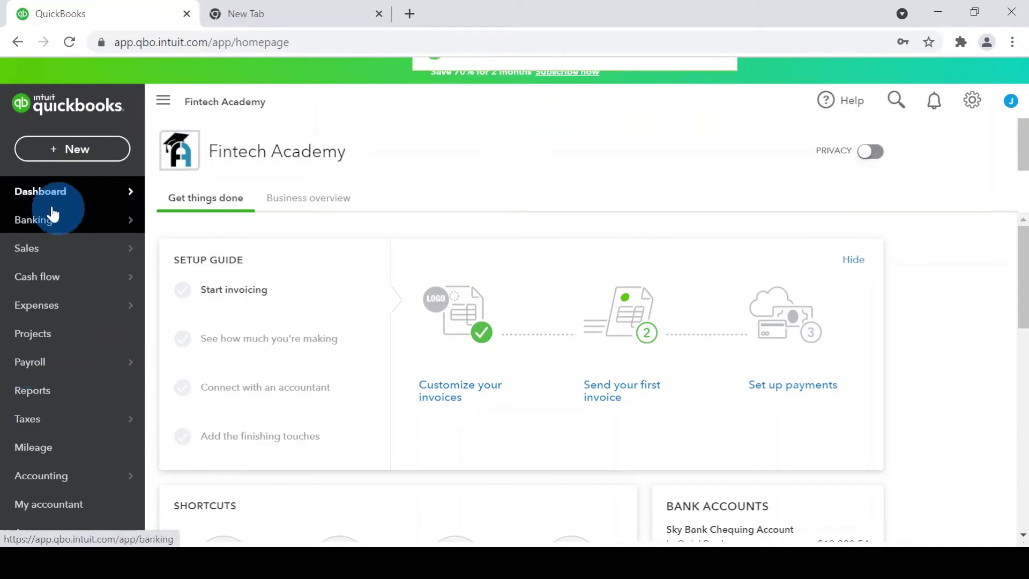
- Create a new purchase order for a supplier
click(90, 151)
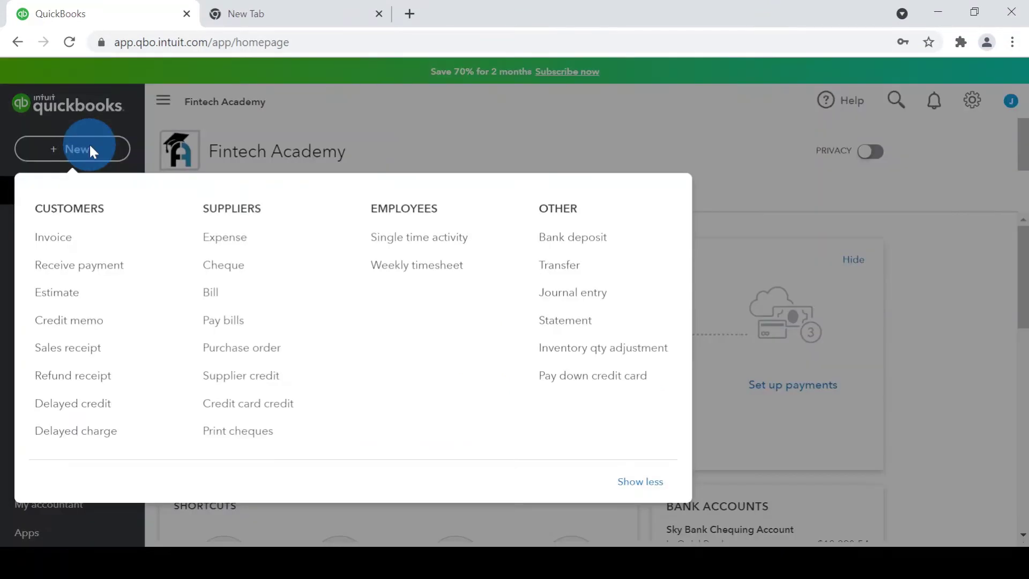
click(287, 356)
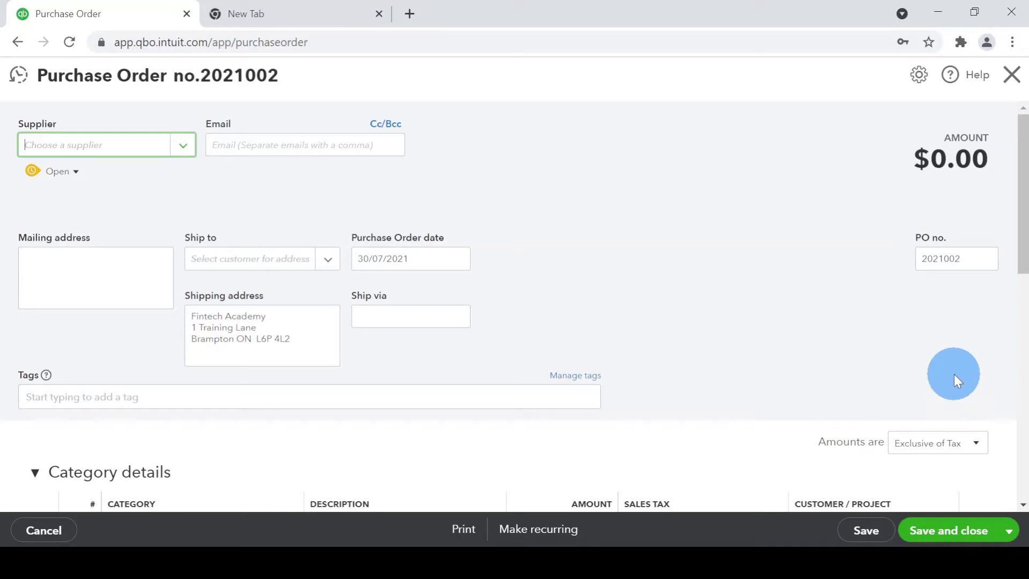
click(954, 375)
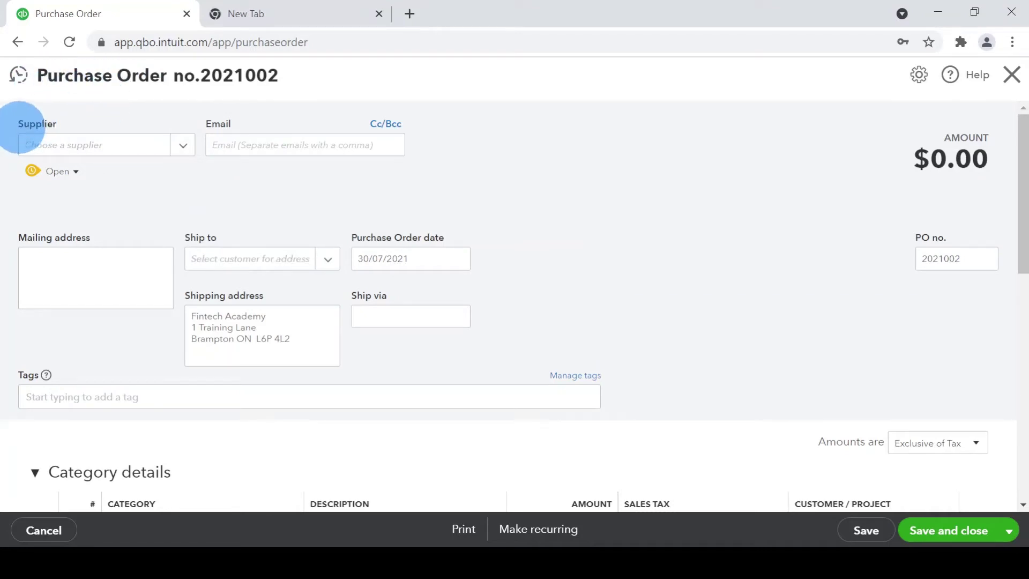
- Add World Cell Place as a new supplier, without further details, and use it on the purchase order
click(181, 146)
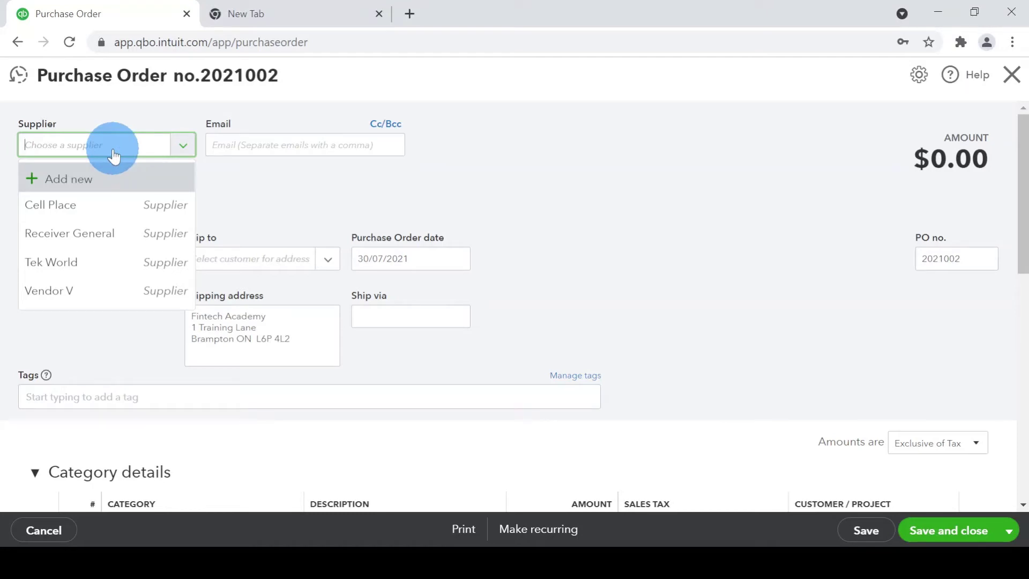
text(World C)
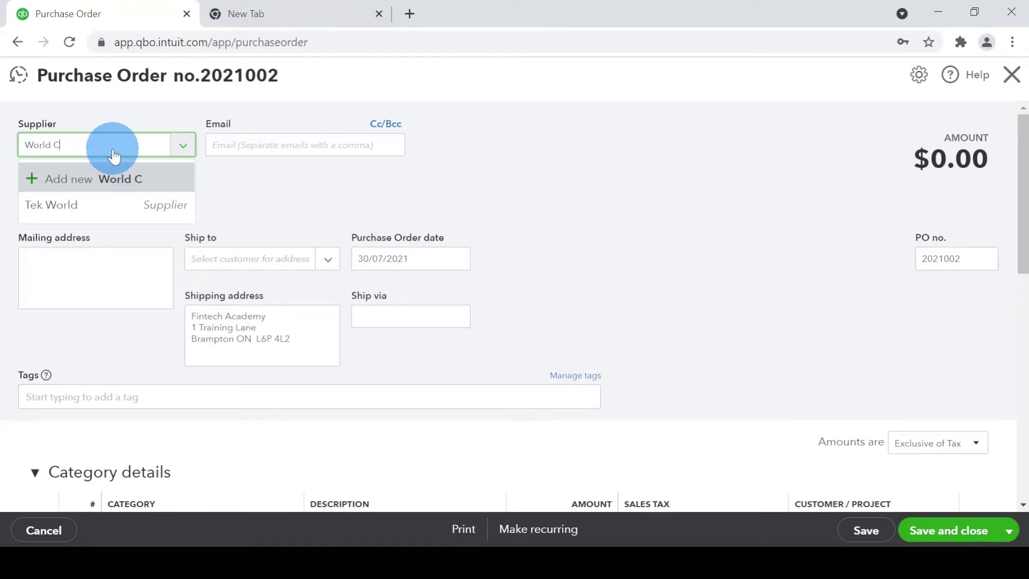
text(ell Place)
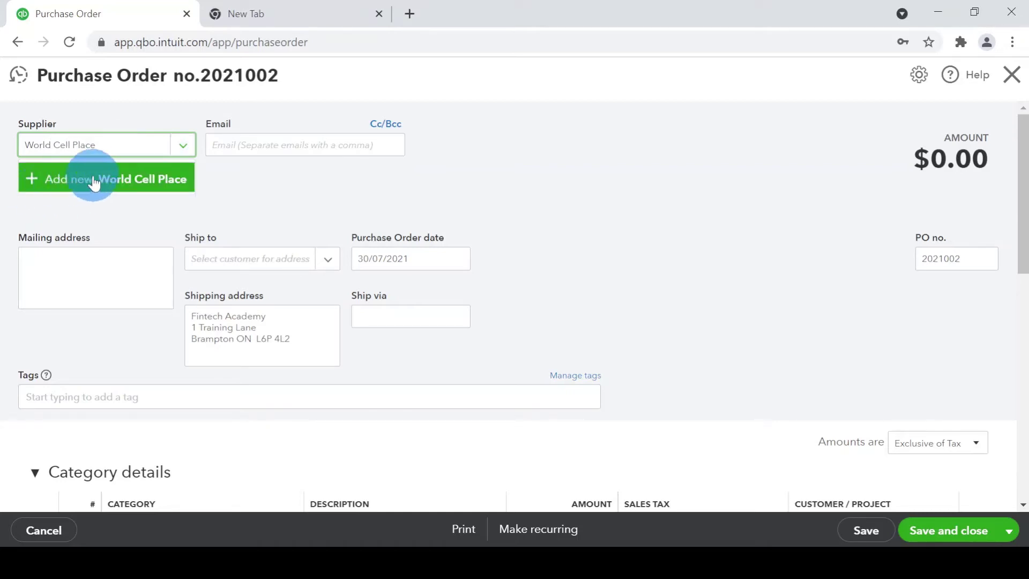
click(70, 182)
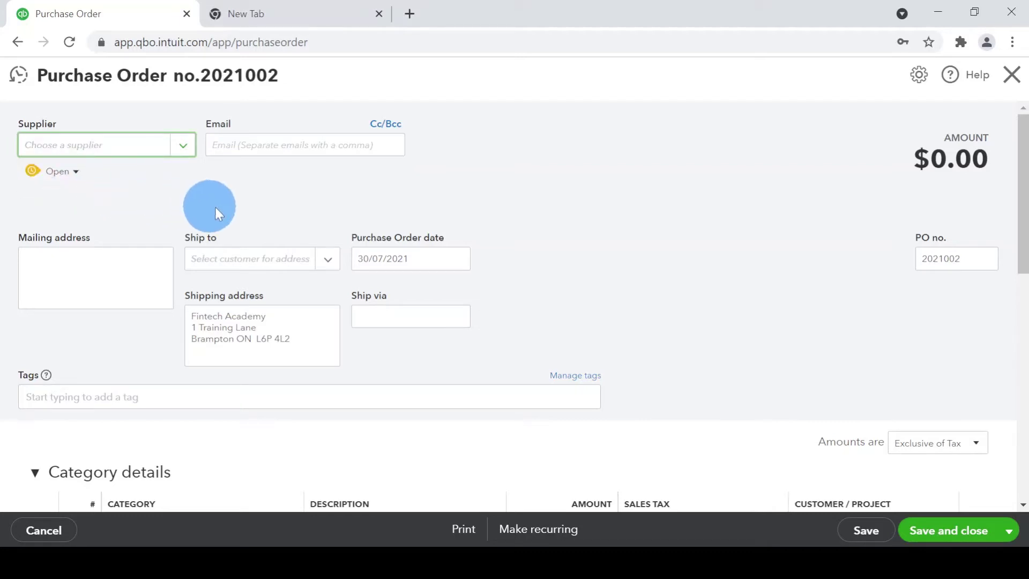
drag(247, 225, 65, 228)
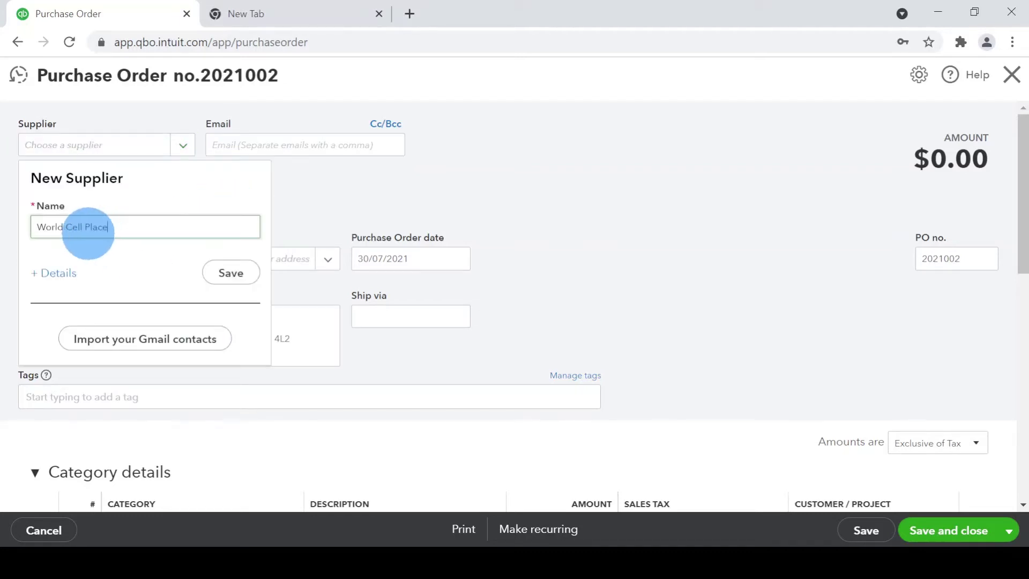
click(67, 306)
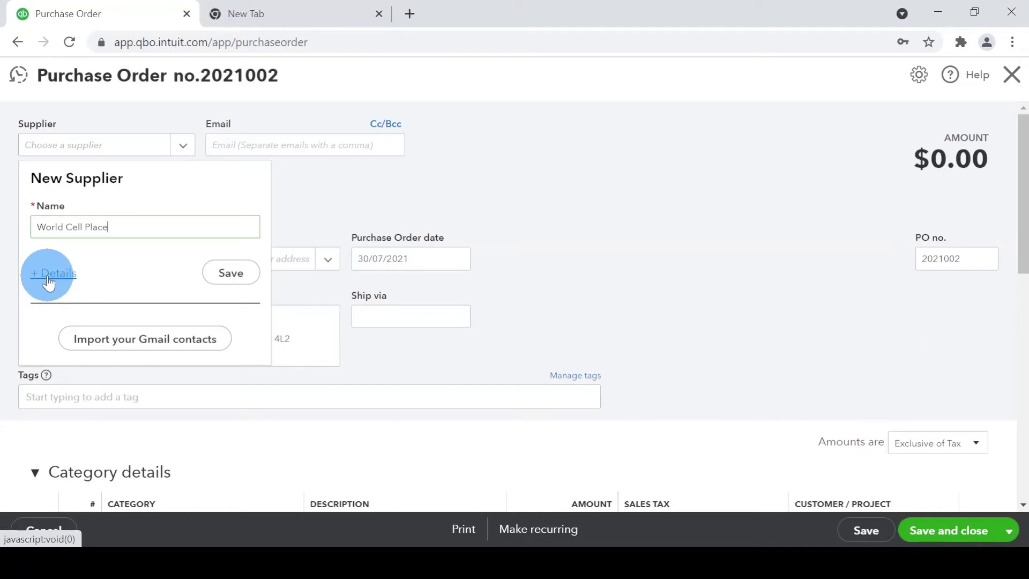
click(235, 283)
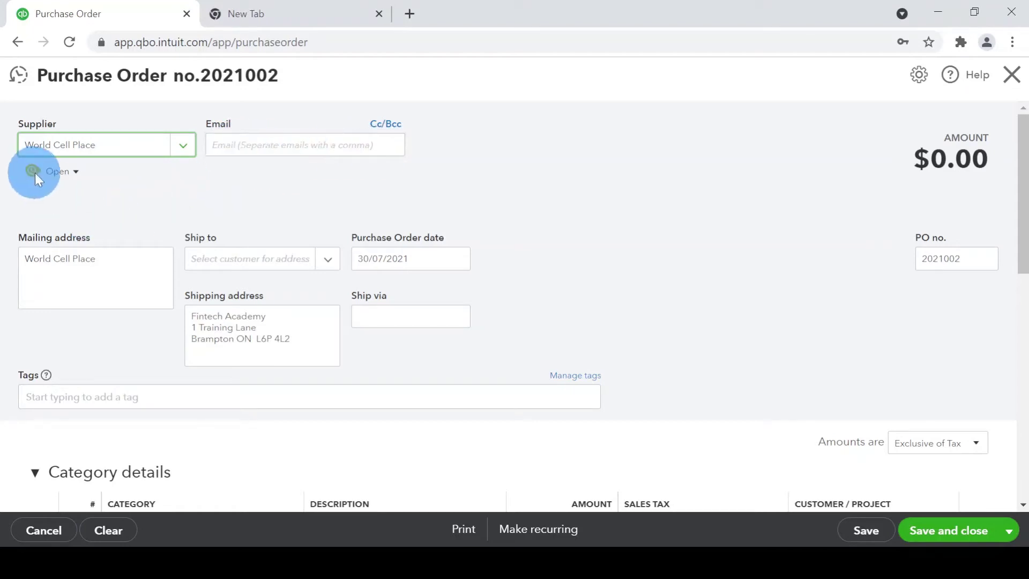
- Review the available status options of the purchase order without changing the status
click(76, 173)
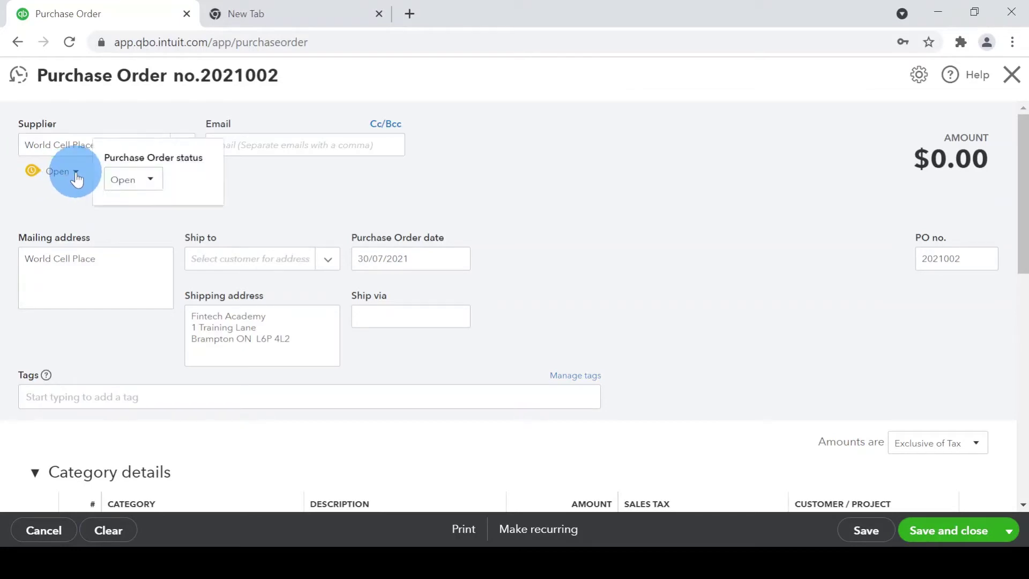
click(153, 182)
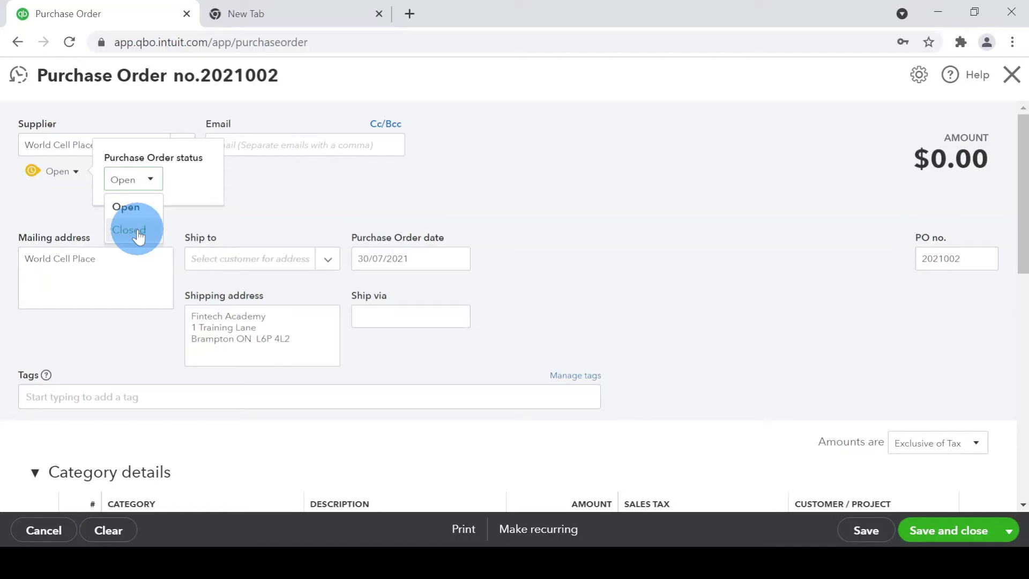
click(63, 188)
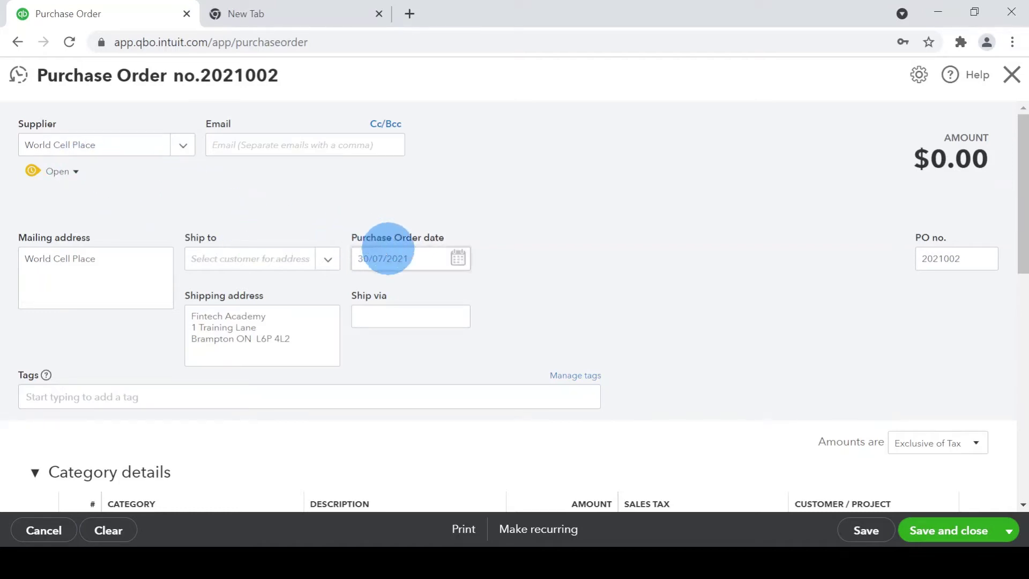
- Set the purchase order date to 02/07/2021 and replace the PO number with a custom one
click(458, 258)
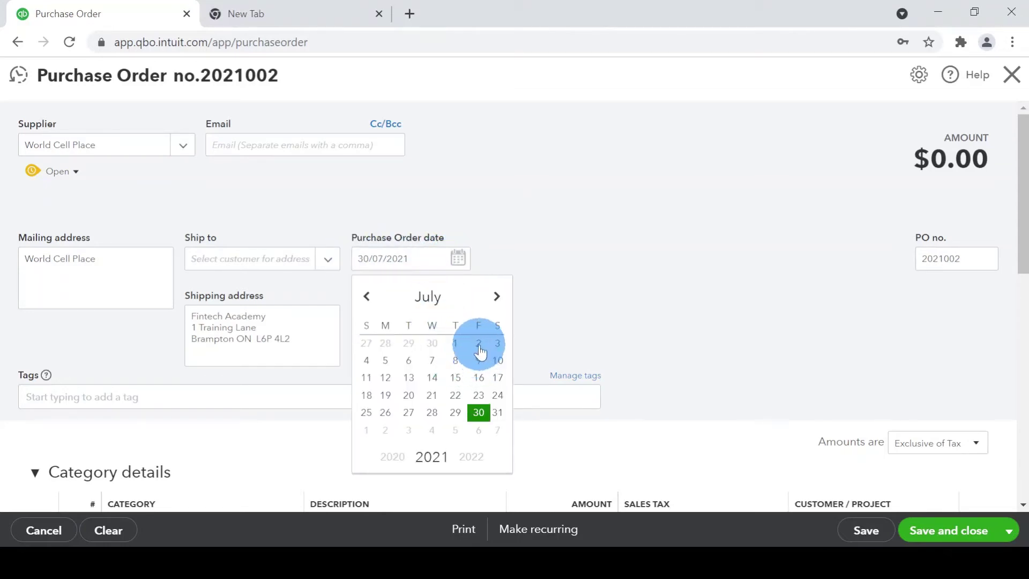
click(479, 343)
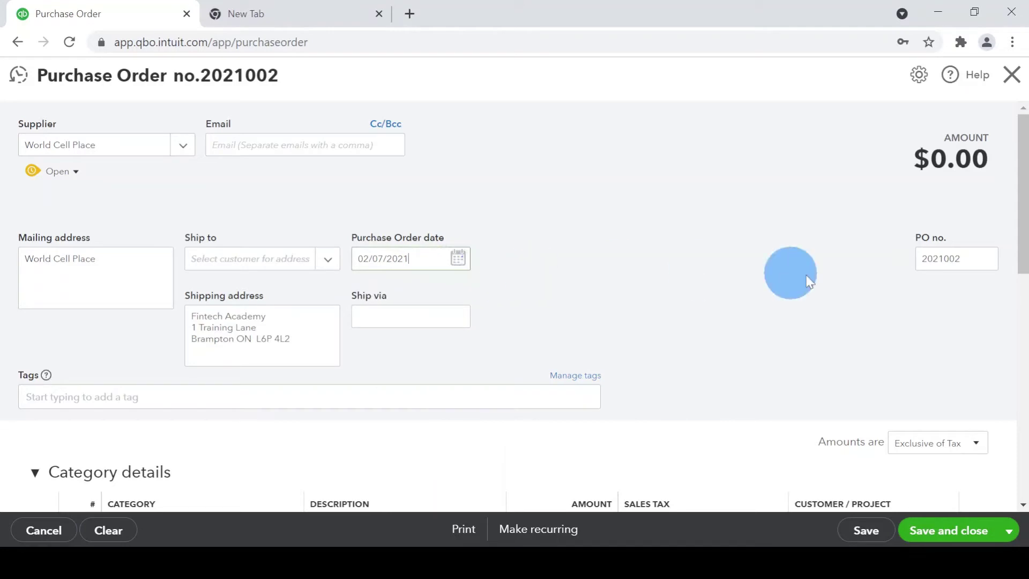
click(952, 258)
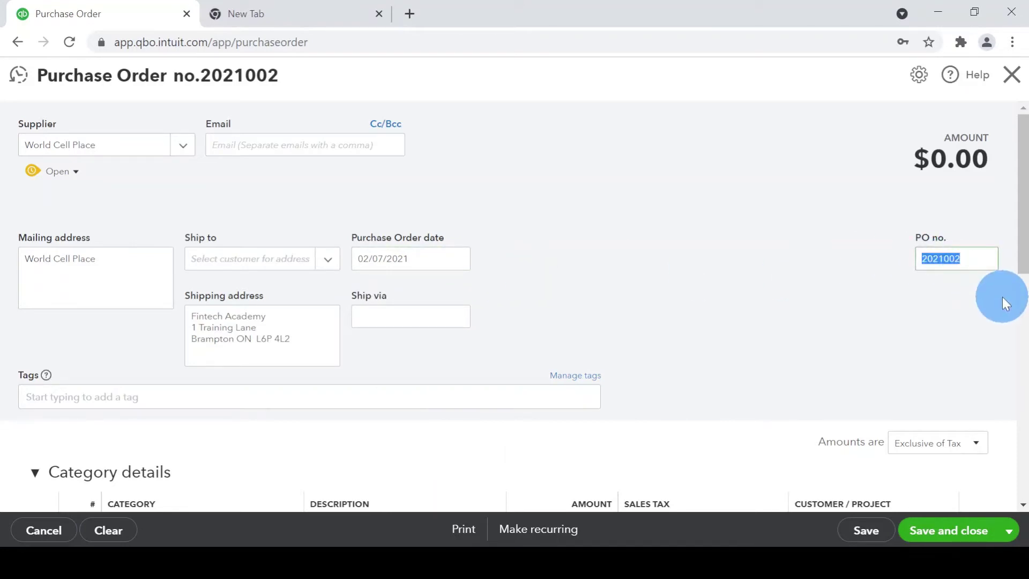
text(FA0001)
key(Tab)
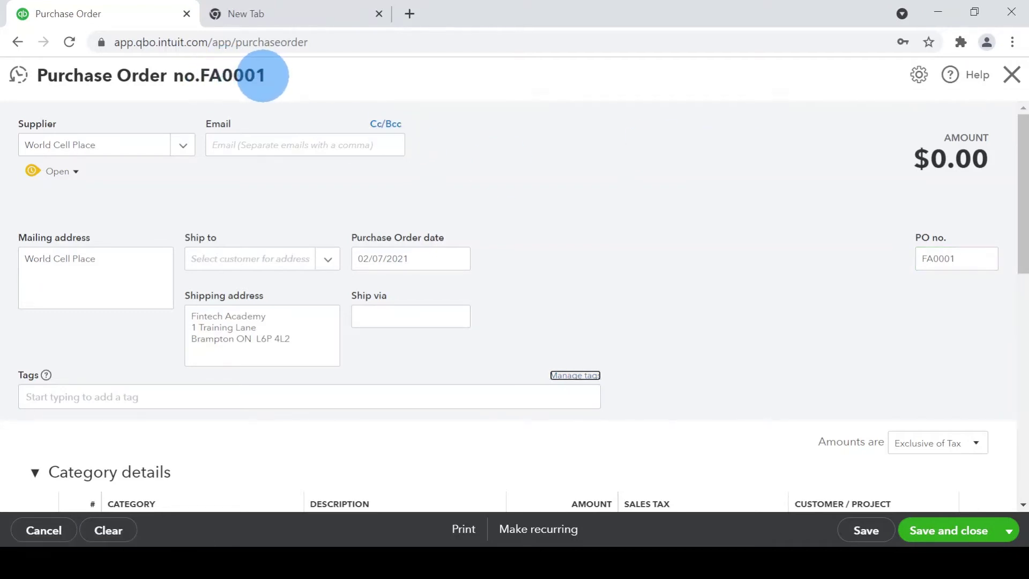
- Choose Product 1 as the product on the first line of the purchase order's item details
scroll(548, 236, down, 1)
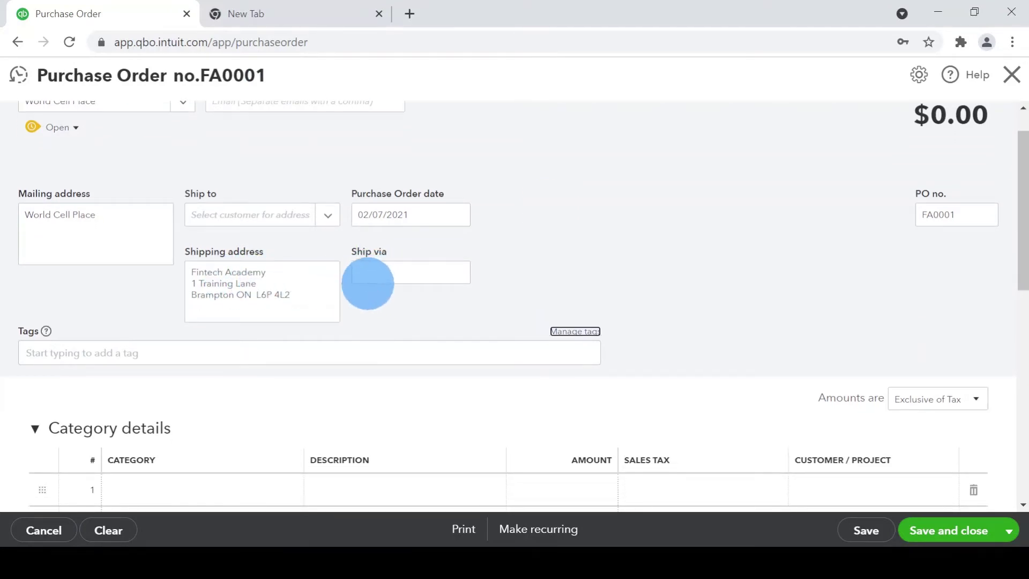
scroll(663, 237, down, 1)
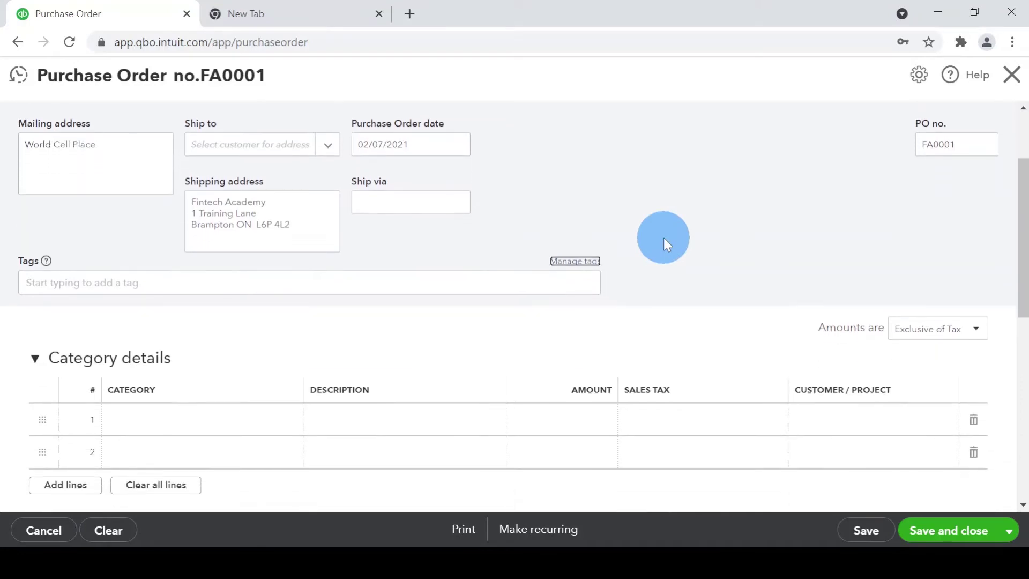
scroll(663, 237, down, 2)
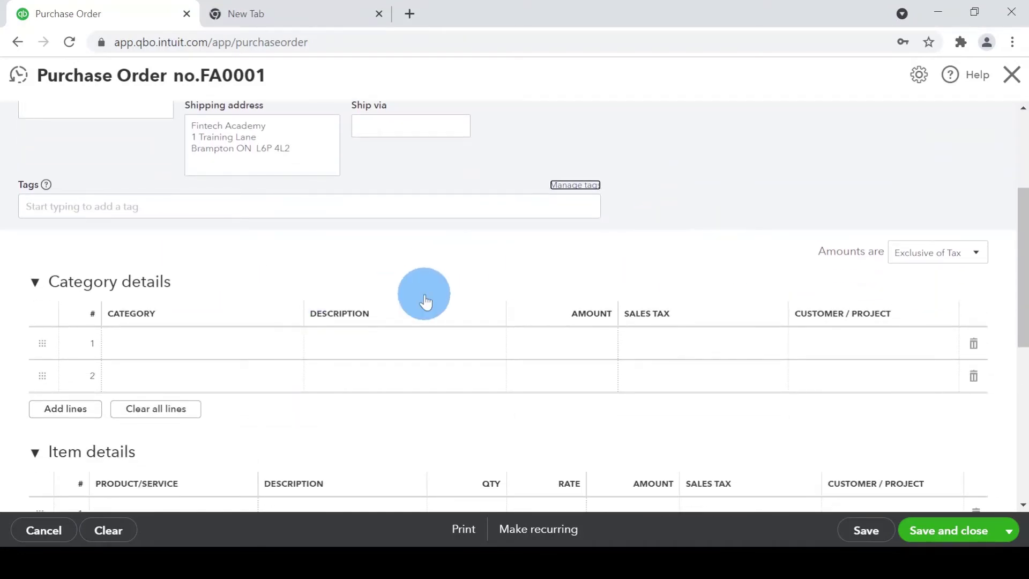
scroll(509, 258, down, 1)
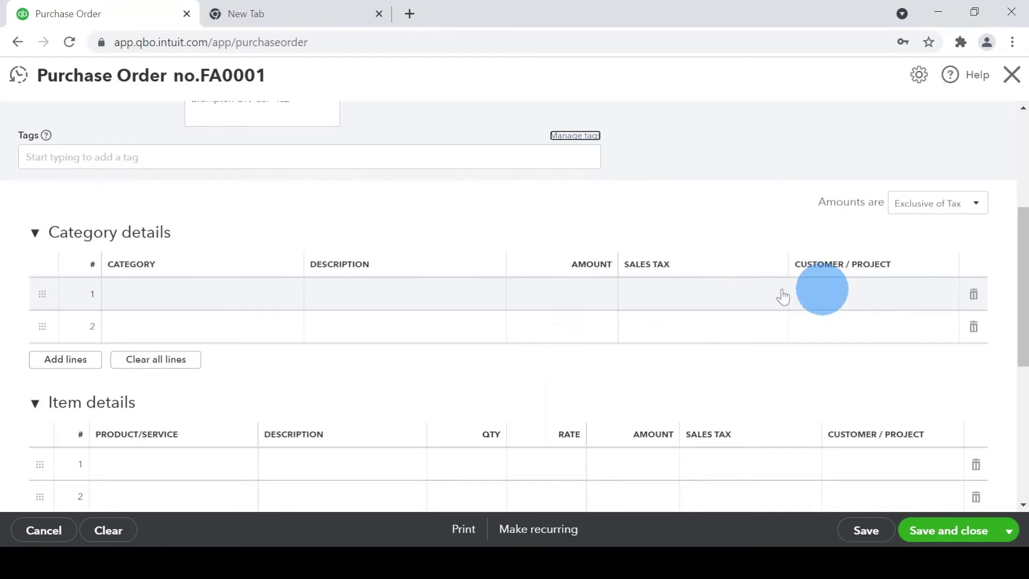
scroll(528, 294, down, 2)
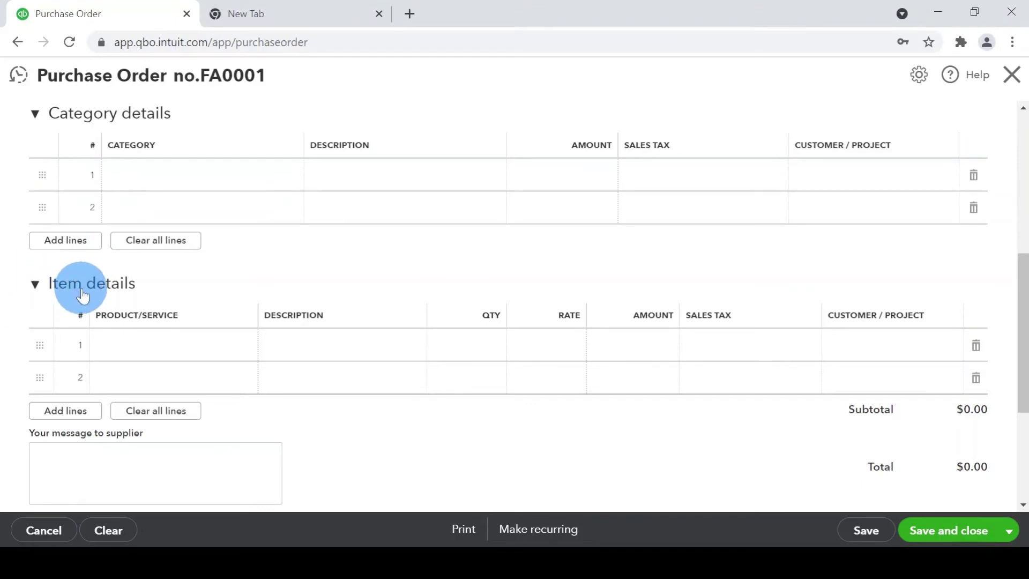
click(176, 353)
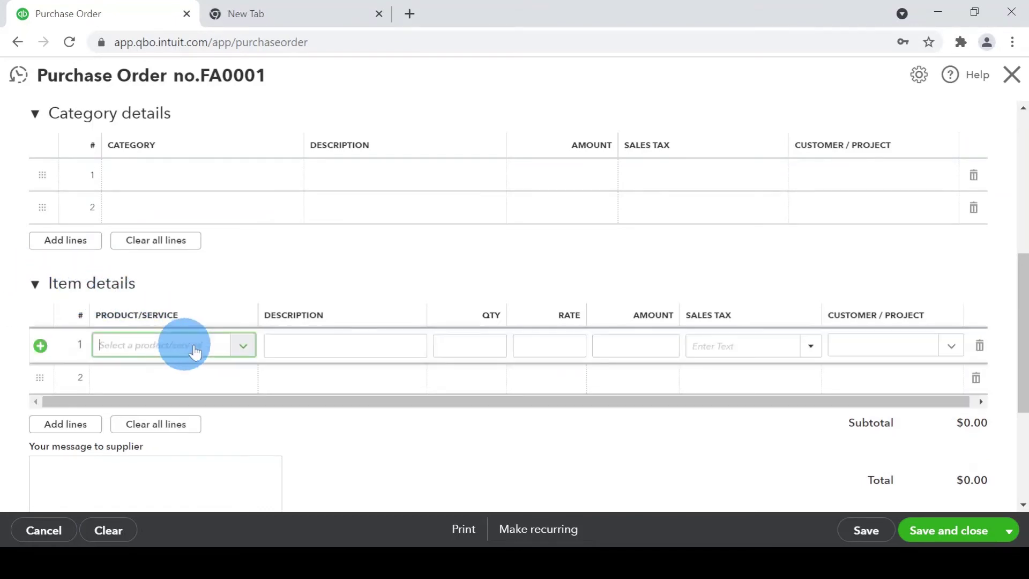
click(250, 351)
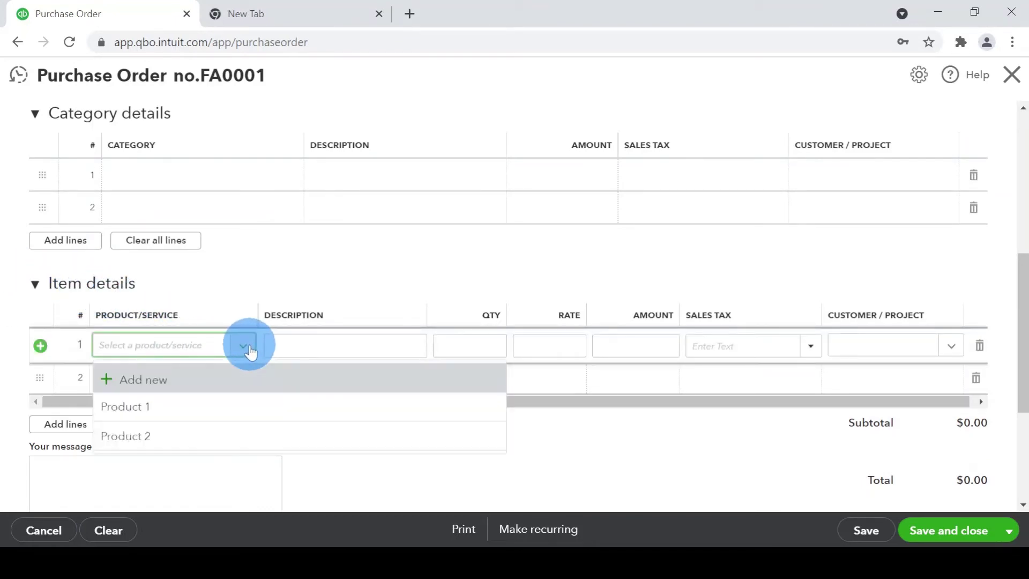
click(202, 407)
- Describe the Product 1 line as Advanced Phones and set its quantity to 10, keeping the default rate and sales tax
click(306, 347)
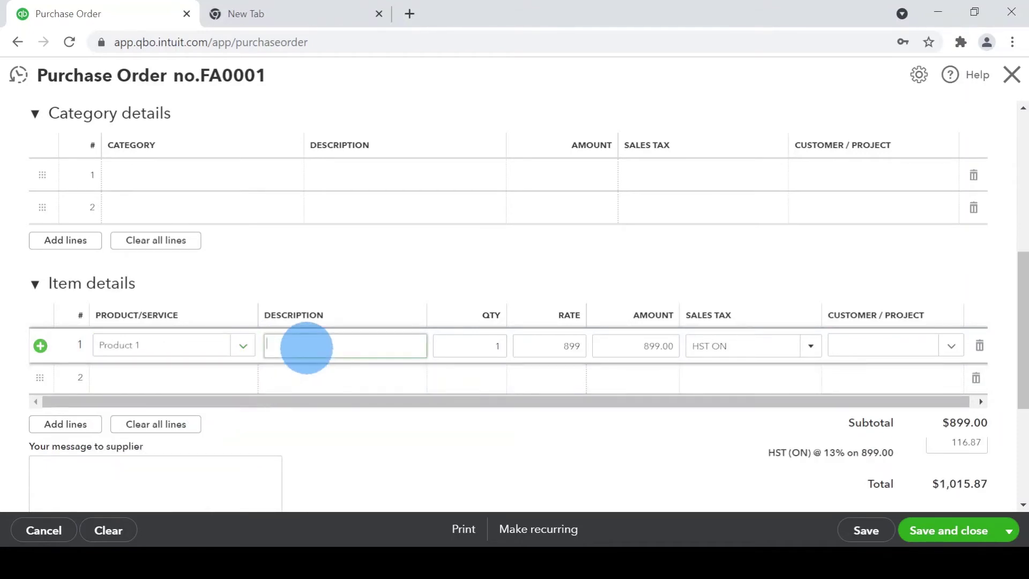
text(Advanced Phones)
key(Tab)
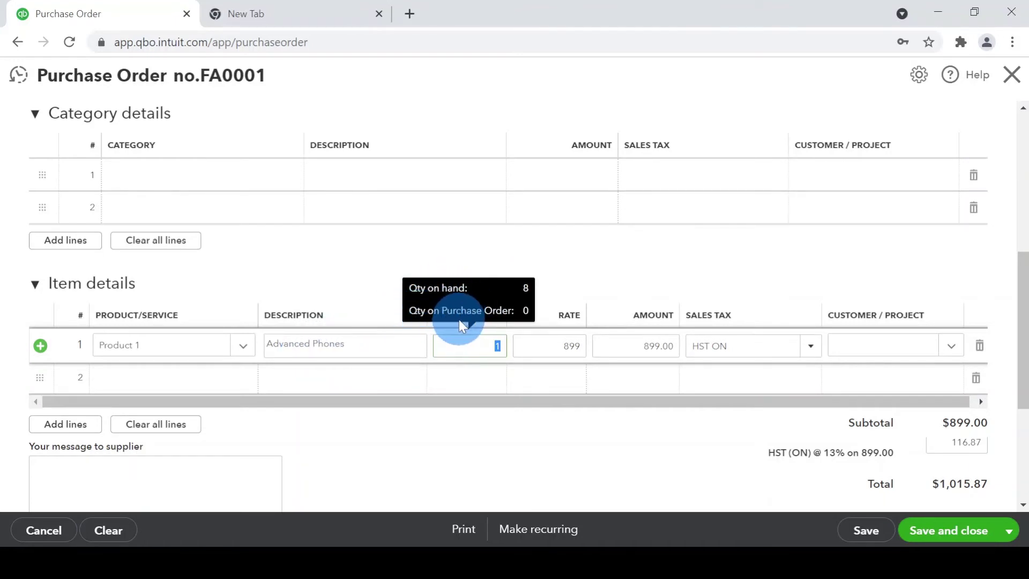
text(10)
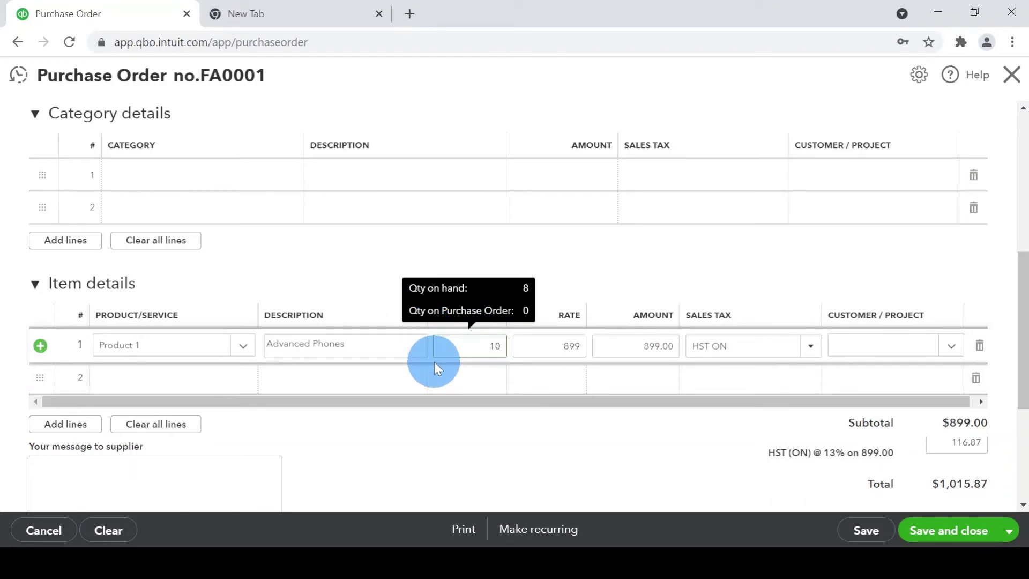
key(Tab)
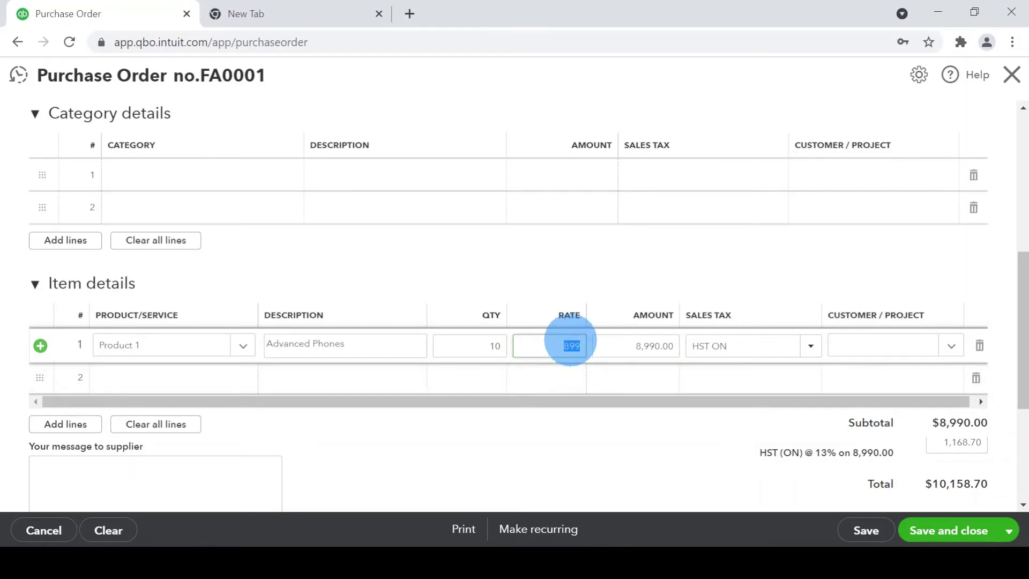
click(632, 344)
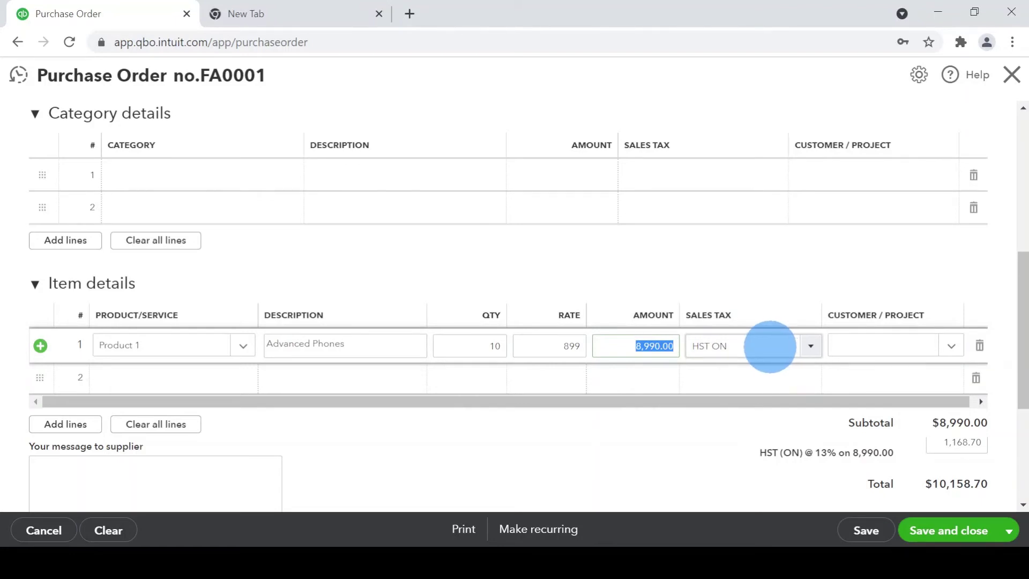
- Check the item line and totals with amounts Inclusive of Tax, and set the amounts back to Exclusive of Tax
scroll(770, 347, up, 1)
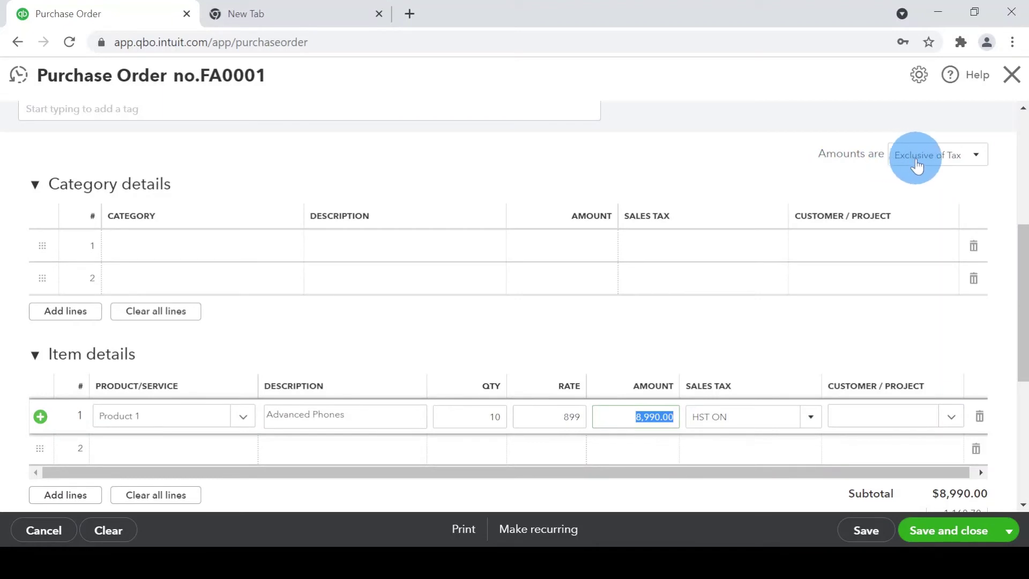
click(977, 158)
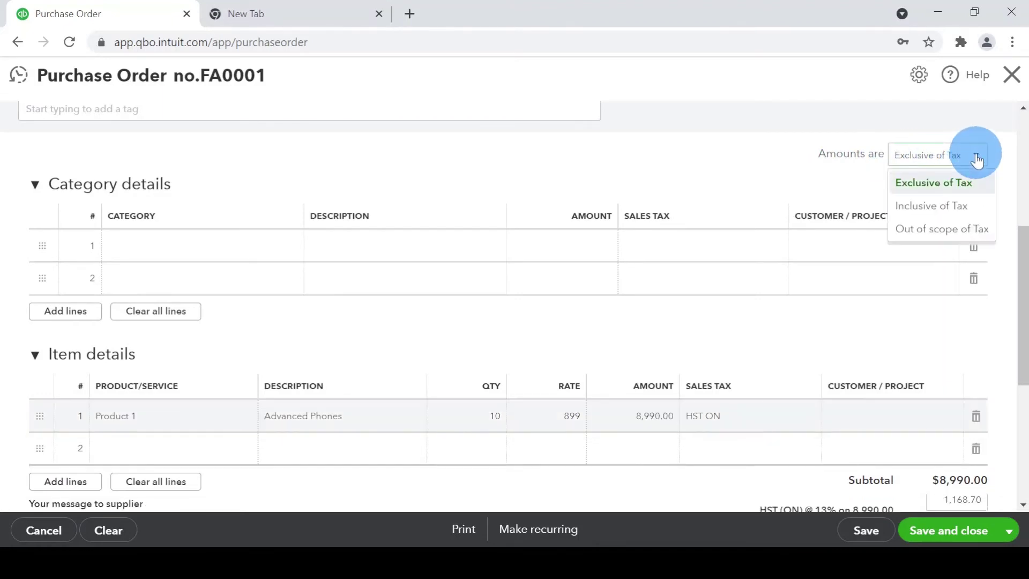
click(944, 209)
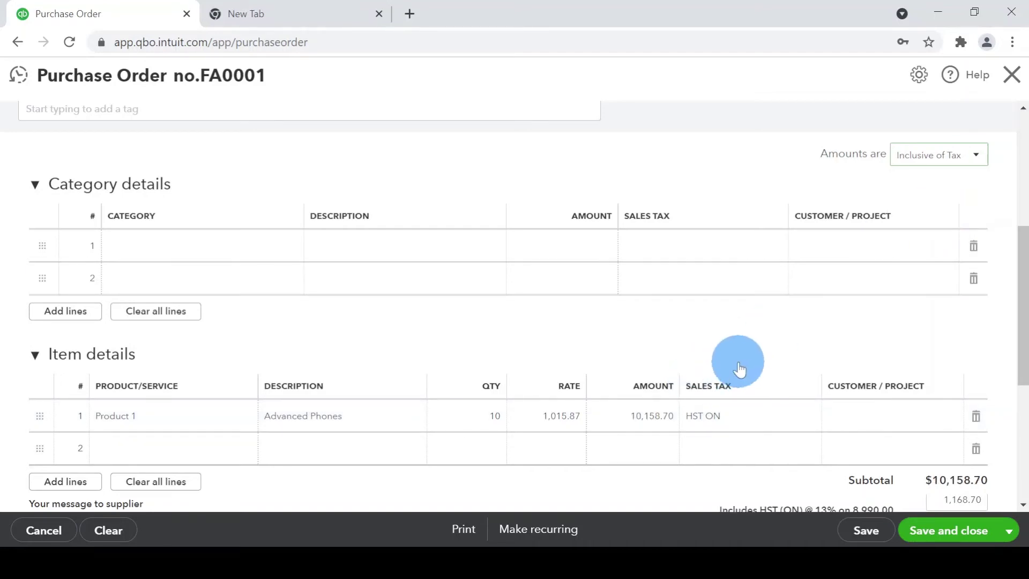
scroll(740, 370, down, 2)
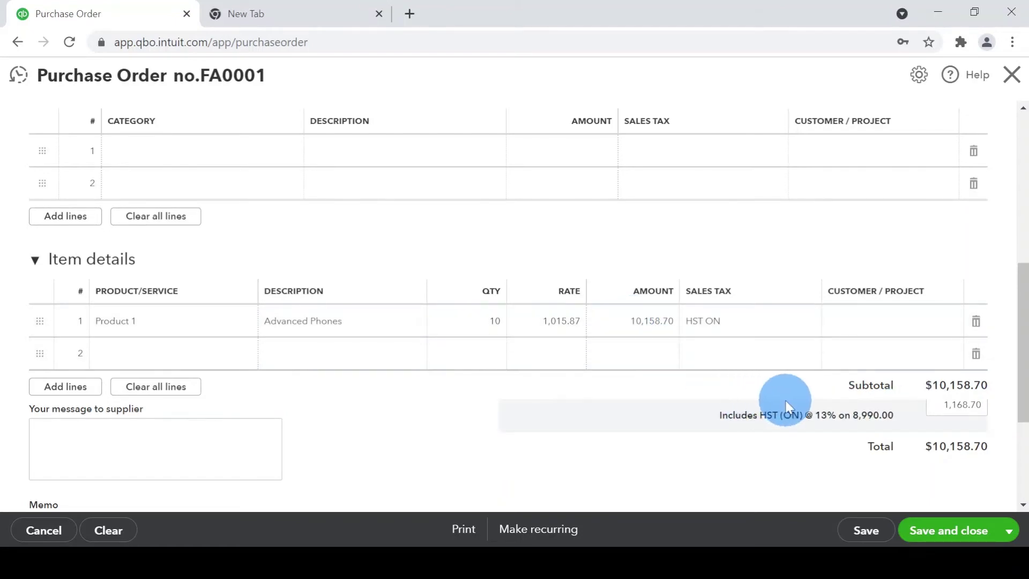
scroll(786, 403, up, 2)
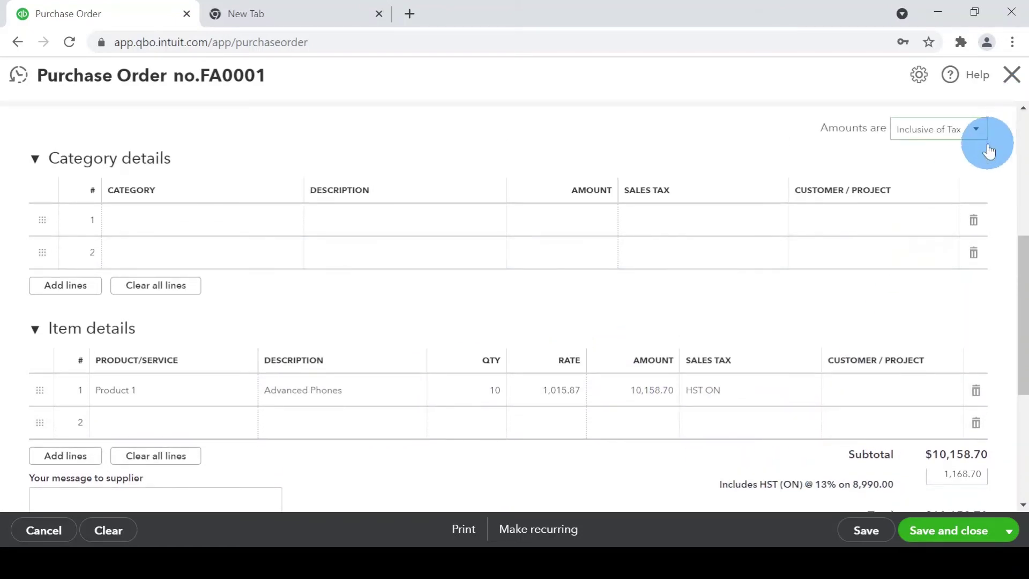
click(975, 129)
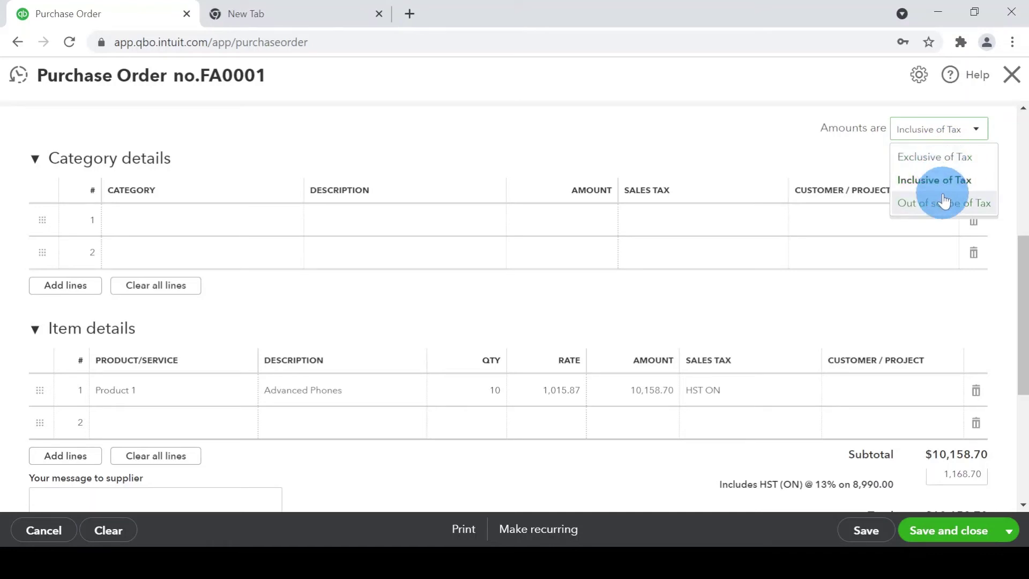
click(924, 154)
- Save and close the purchase order, leaving the supplier message, memo and attachments empty
scroll(814, 290, down, 1)
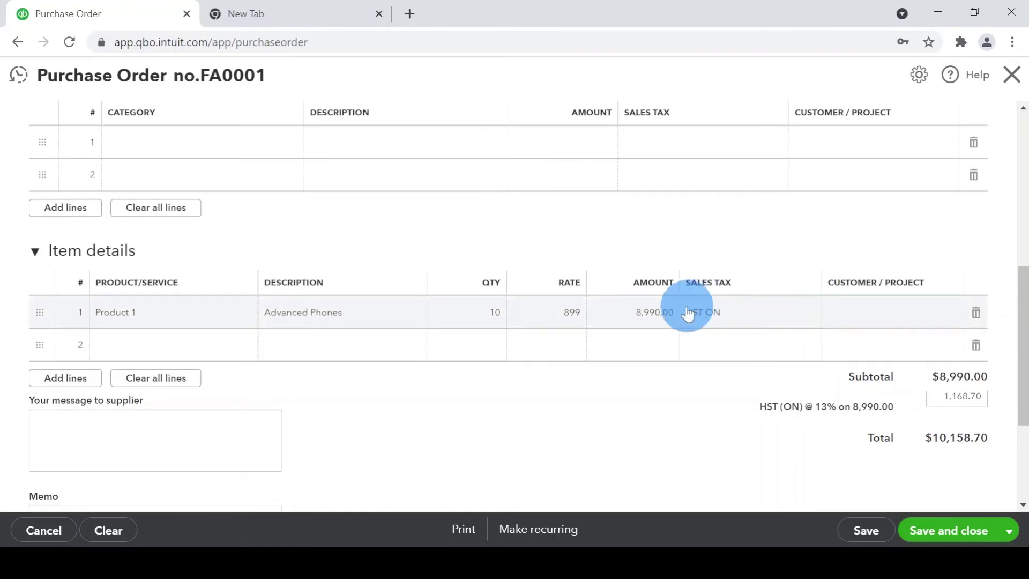
scroll(730, 297, down, 1)
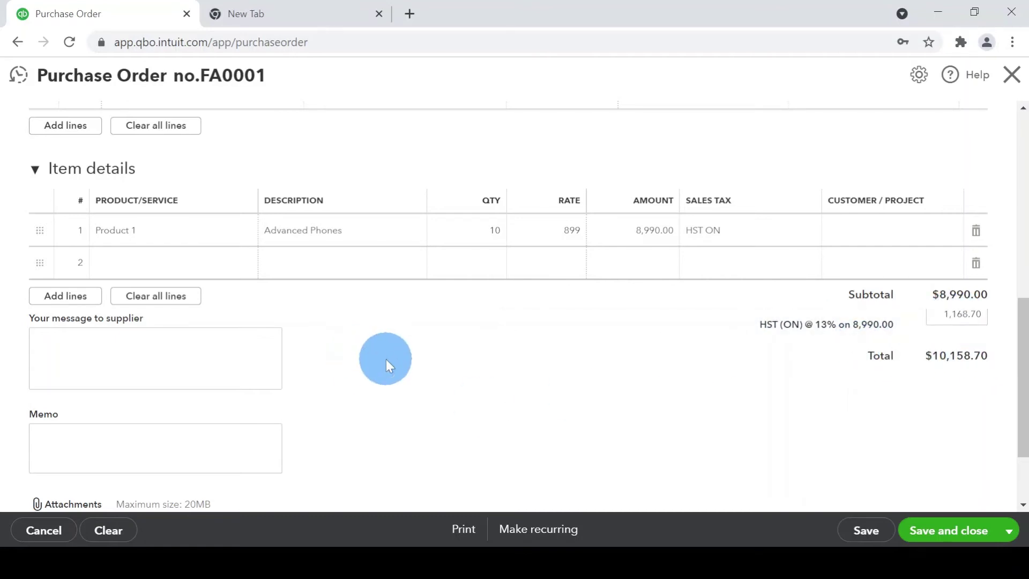
scroll(383, 359, down, 1)
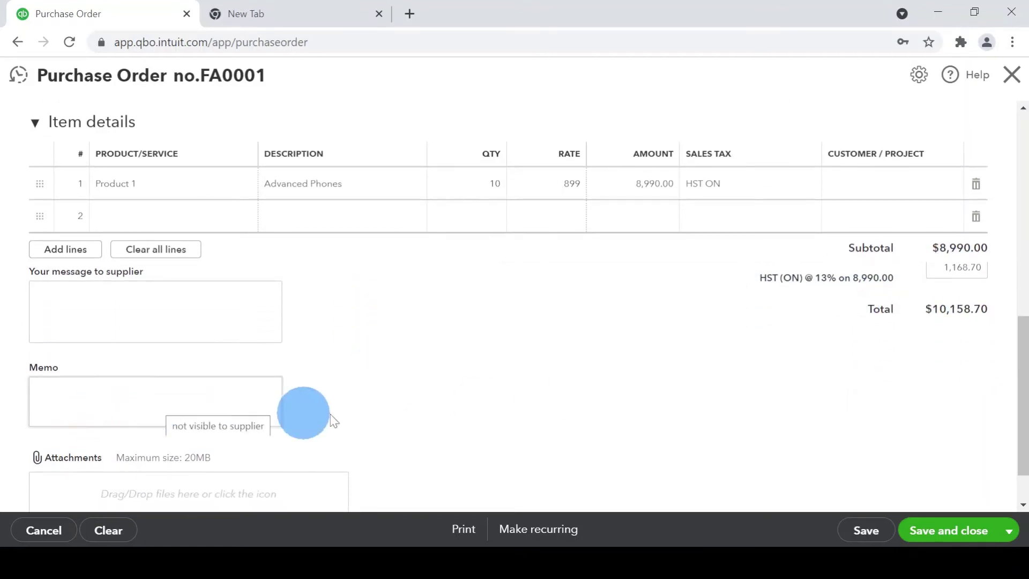
scroll(343, 414, down, 1)
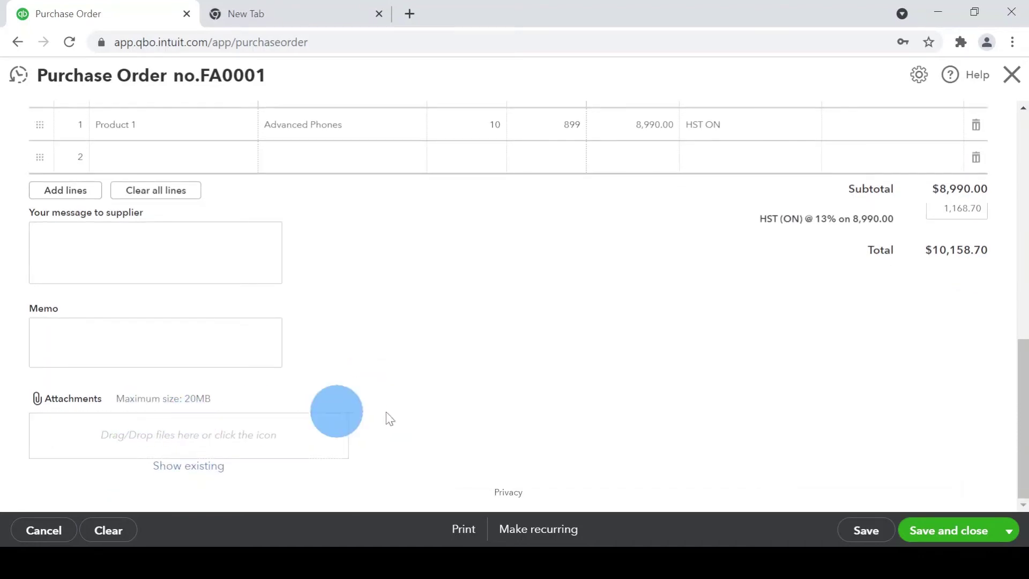
click(952, 538)
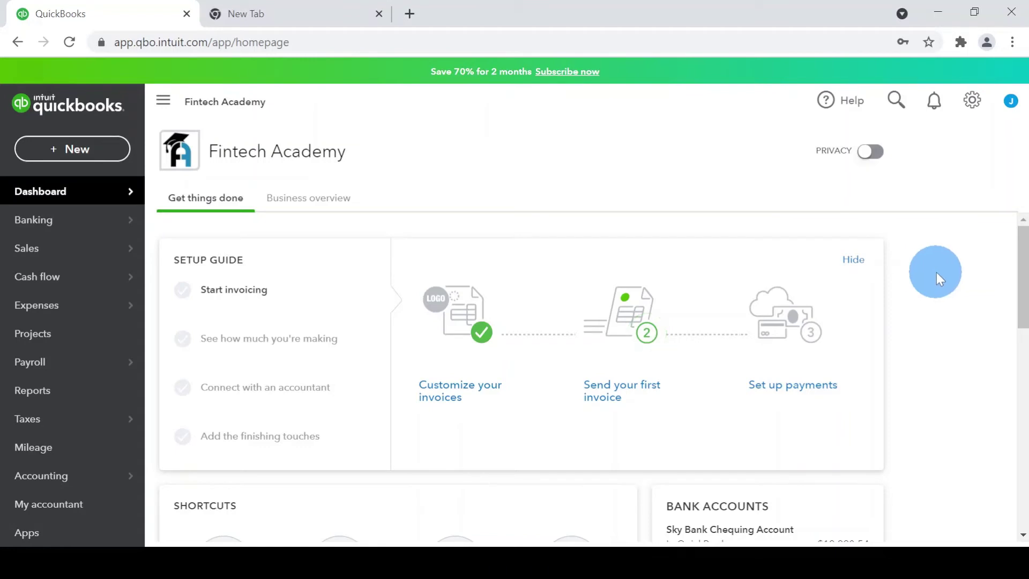
- Reopen the World Cell Place purchase order from the recent transactions and open its print preview
click(896, 99)
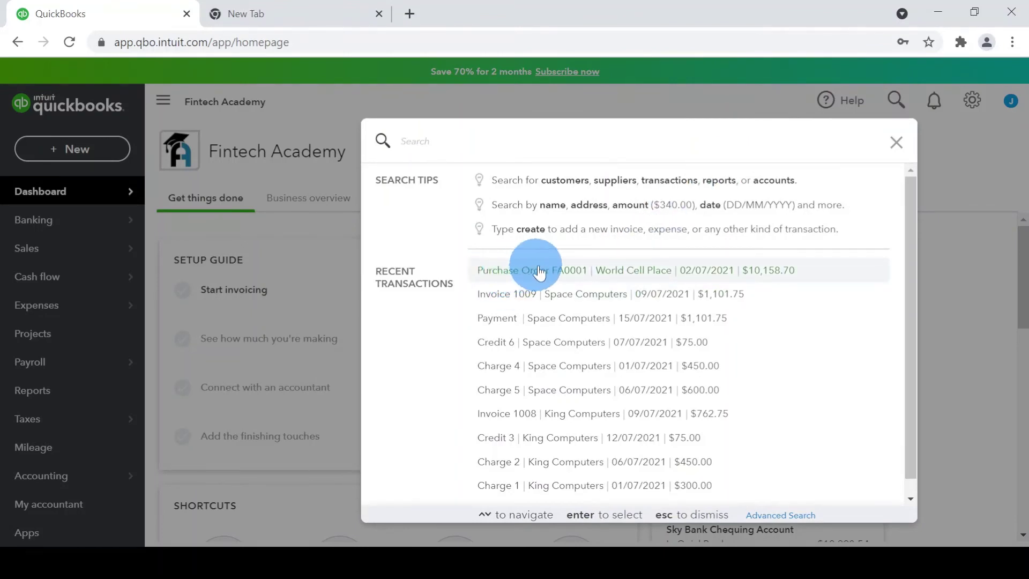
click(574, 274)
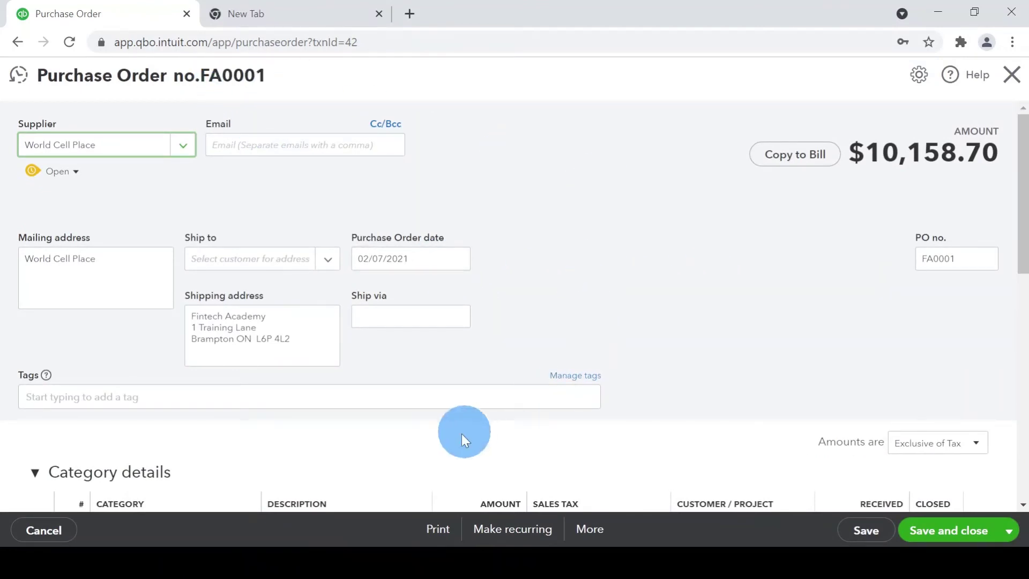
click(440, 536)
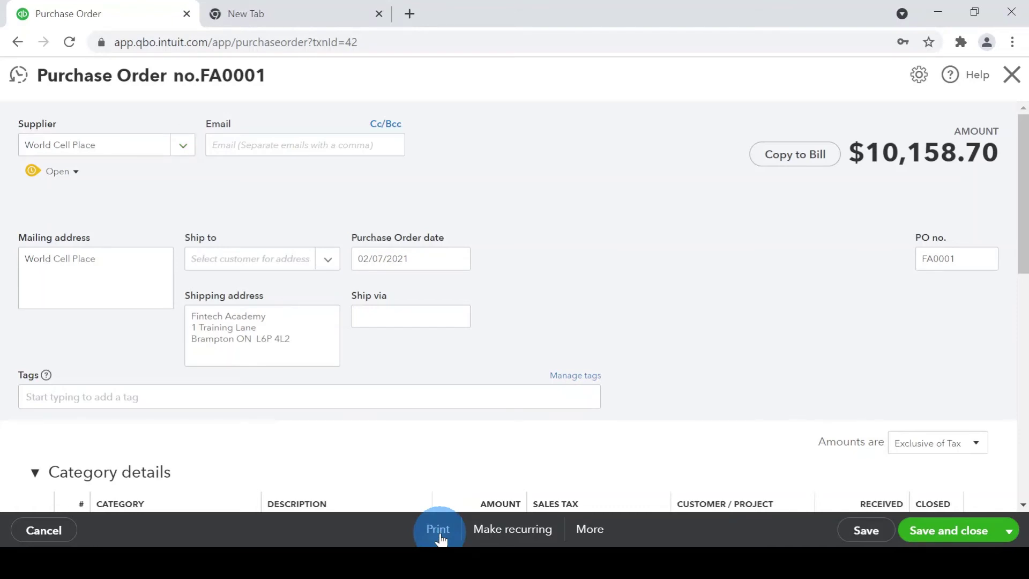
click(441, 536)
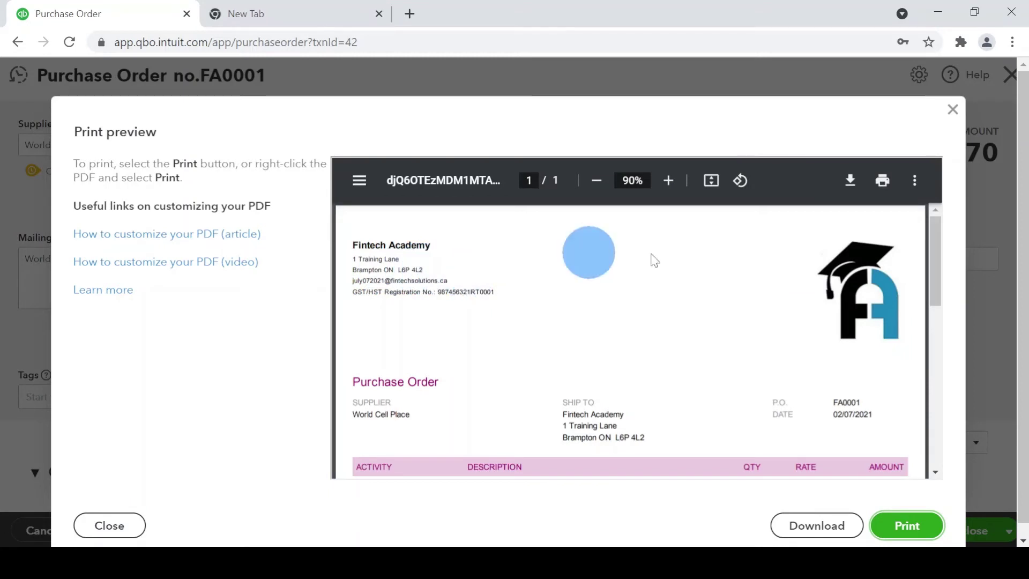
- Examine the purchase order's print preview, from the company and supplier details to the item line, totals and approval lines
scroll(789, 293, down, 2)
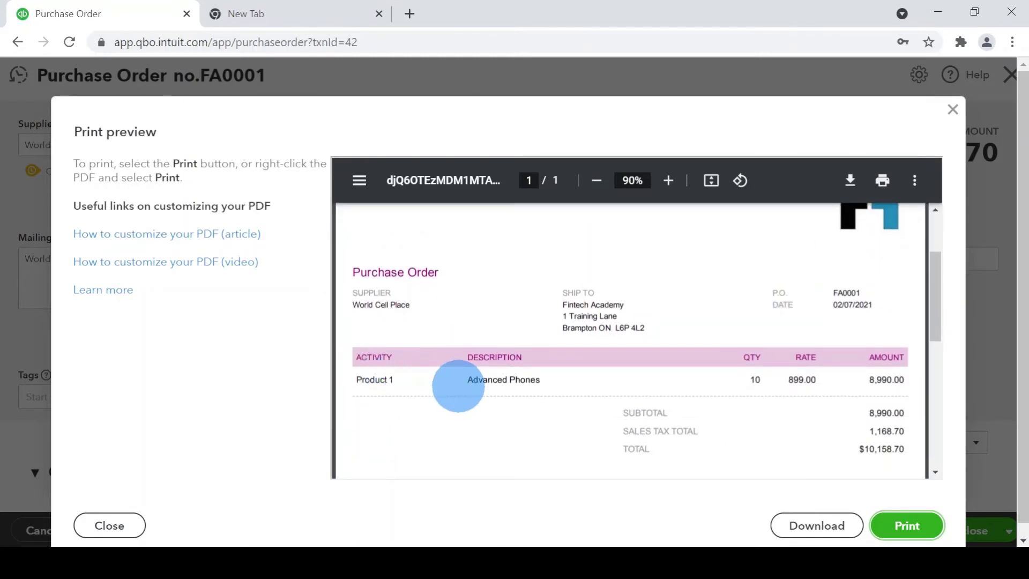
scroll(755, 379, down, 2)
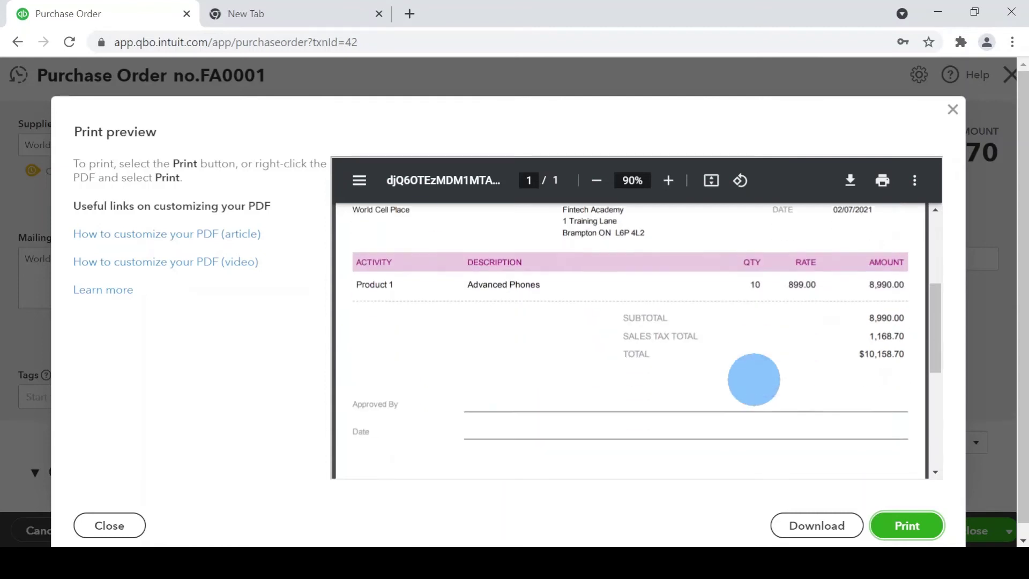
scroll(754, 379, down, 5)
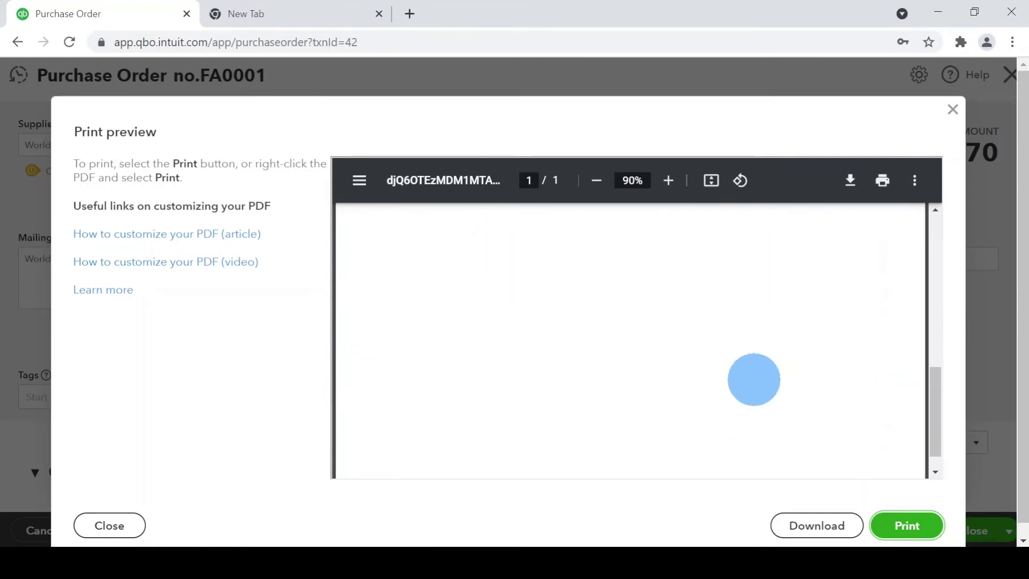
scroll(754, 380, up, 6)
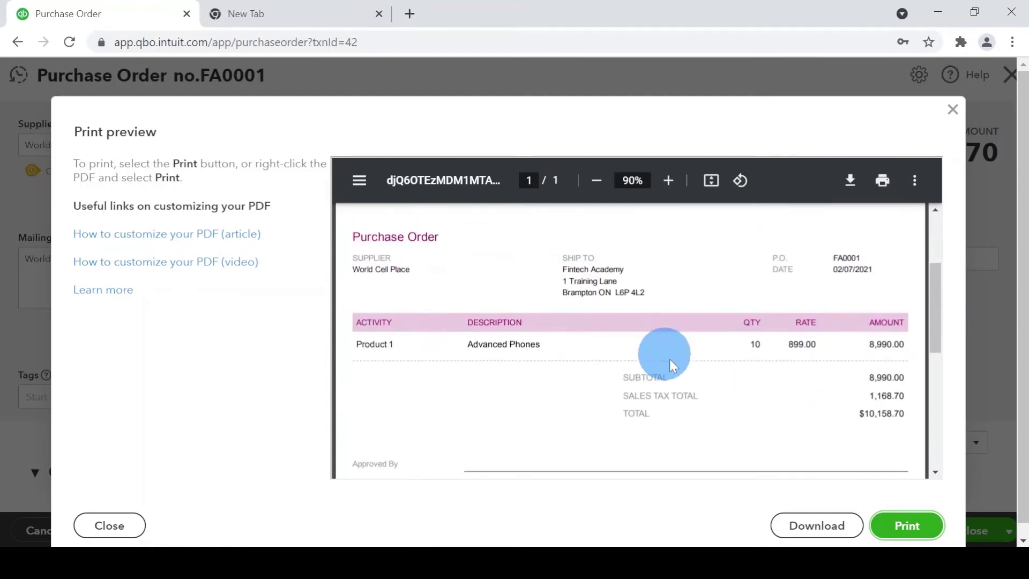
scroll(659, 370, up, 3)
scroll(639, 382, down, 4)
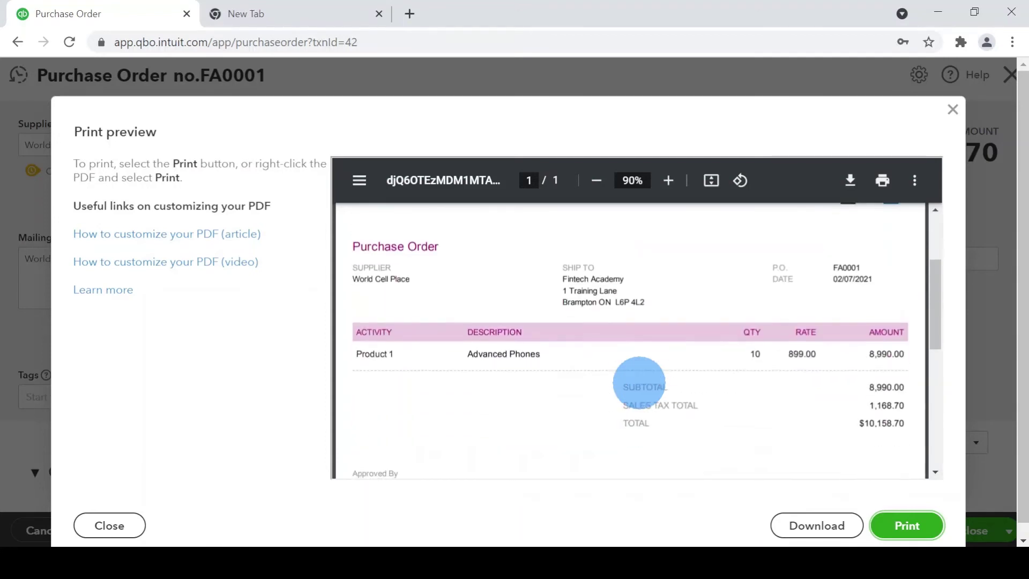
scroll(639, 382, up, 2)
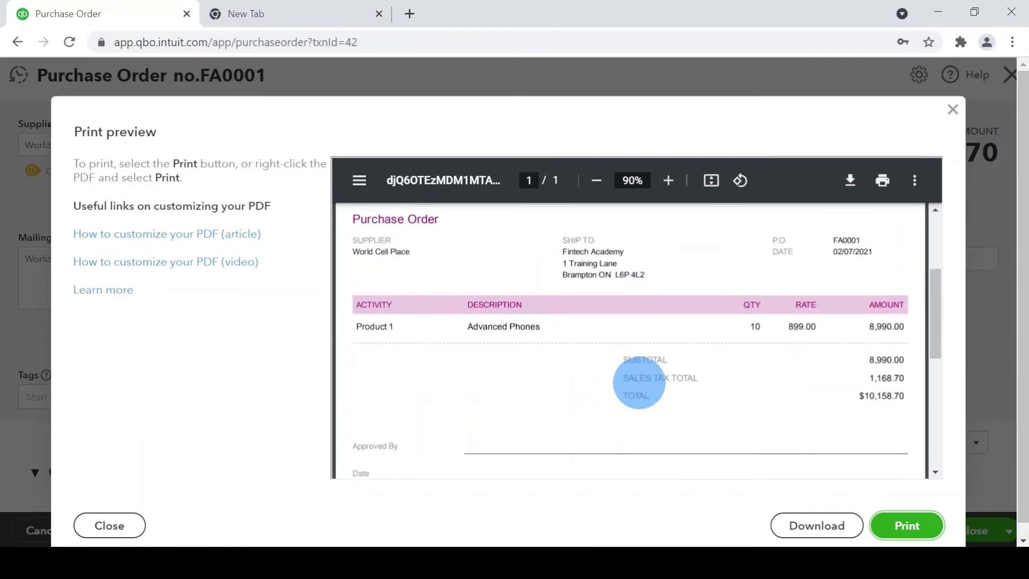
scroll(696, 397, down, 2)
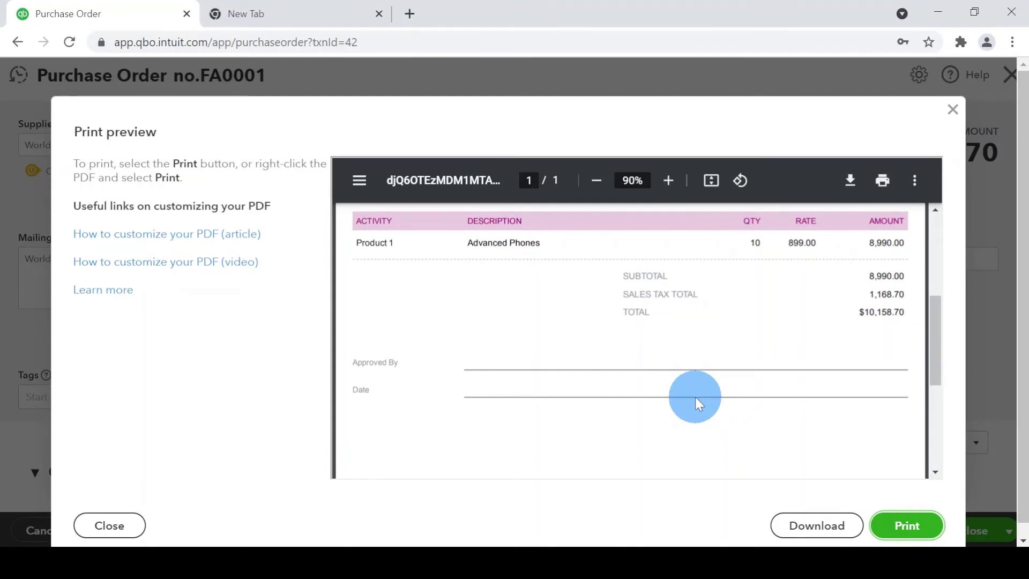
scroll(696, 397, up, 4)
scroll(696, 398, up, 2)
scroll(696, 397, down, 1)
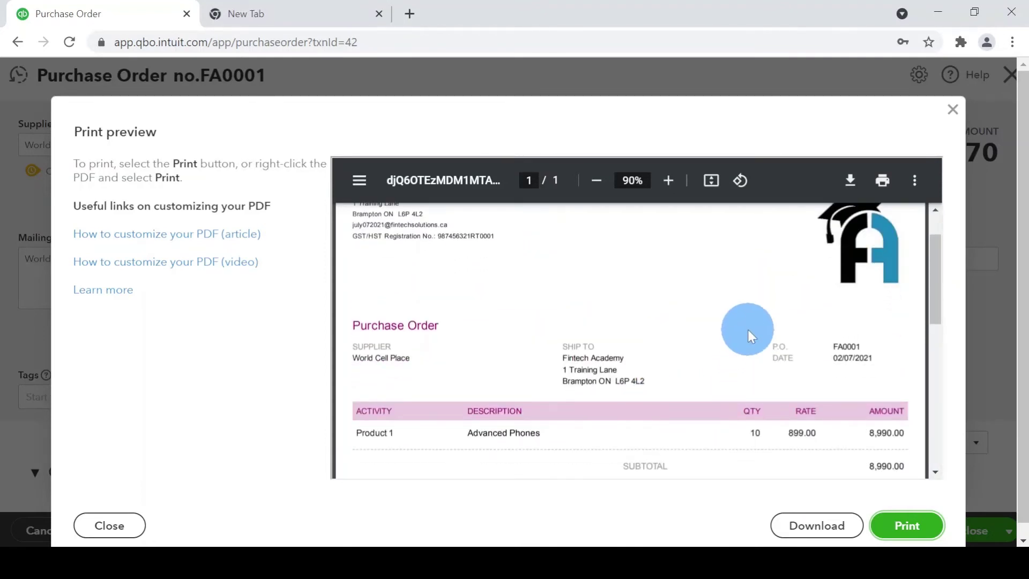
- Close the print preview of the World Cell Place purchase order, then save and close the order
scroll(748, 330, up, 1)
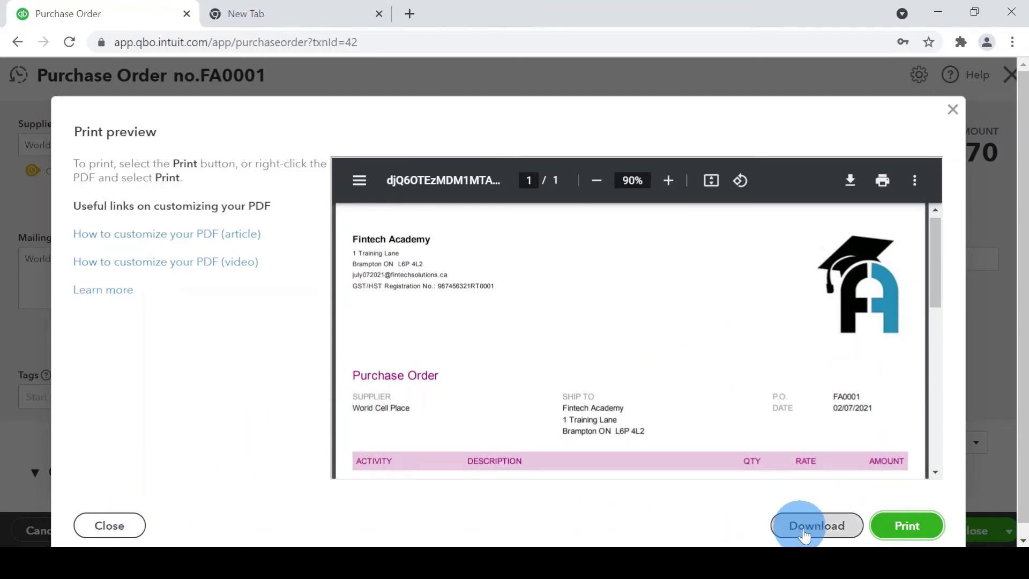
click(953, 109)
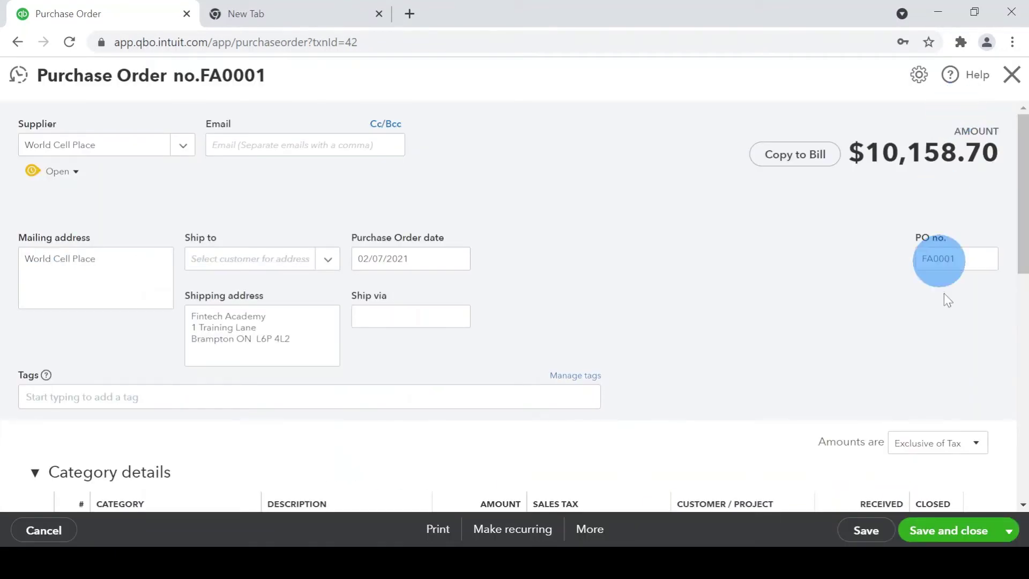
click(1008, 530)
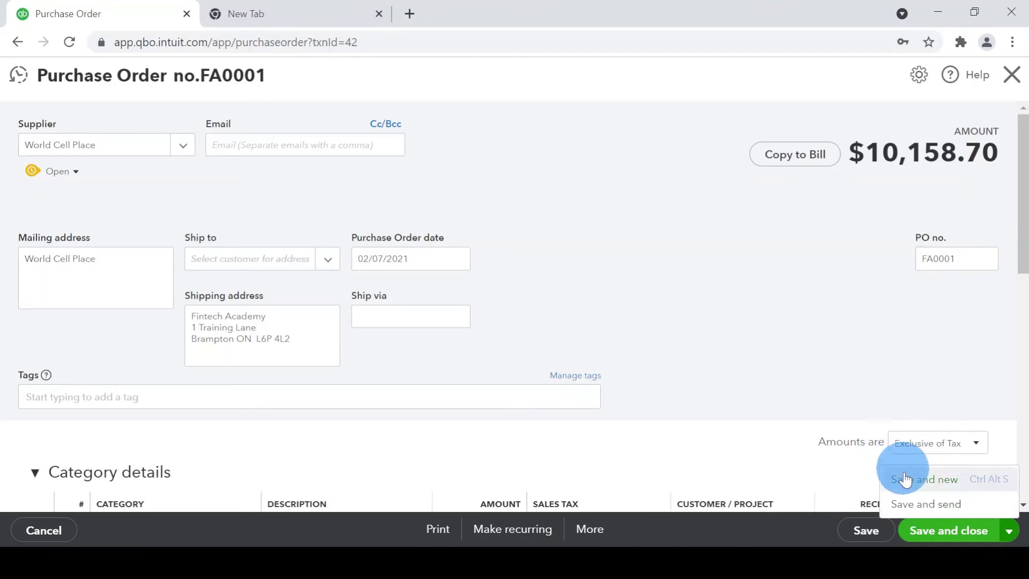
click(928, 535)
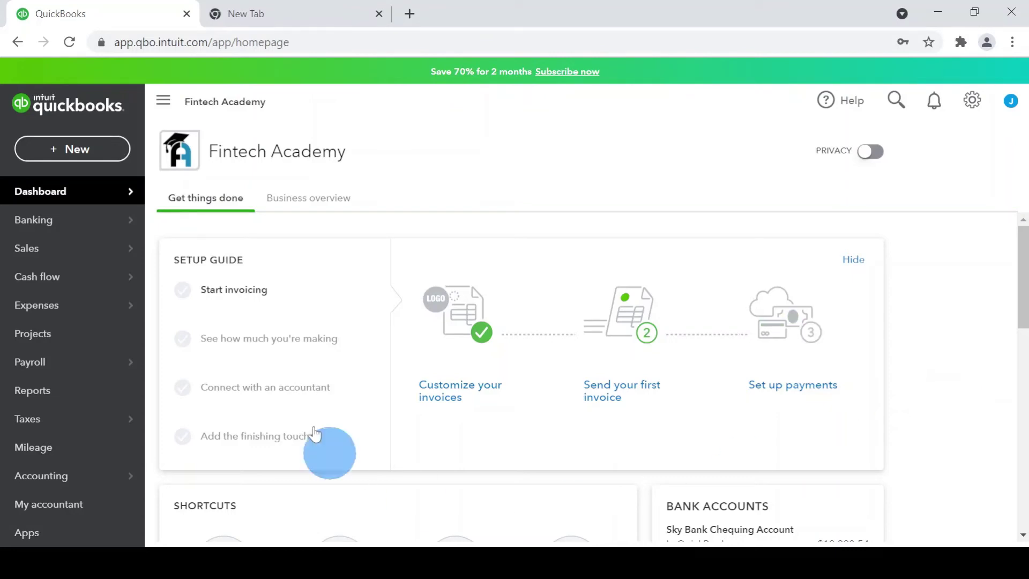
- Open the World Cell Place record from the suppliers list
mouse_move(85, 310)
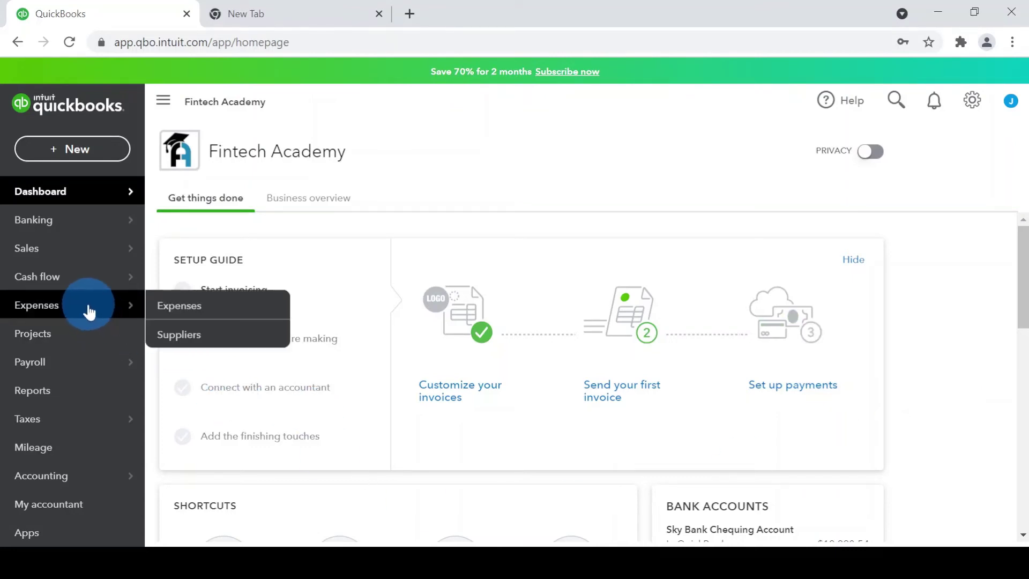
click(185, 333)
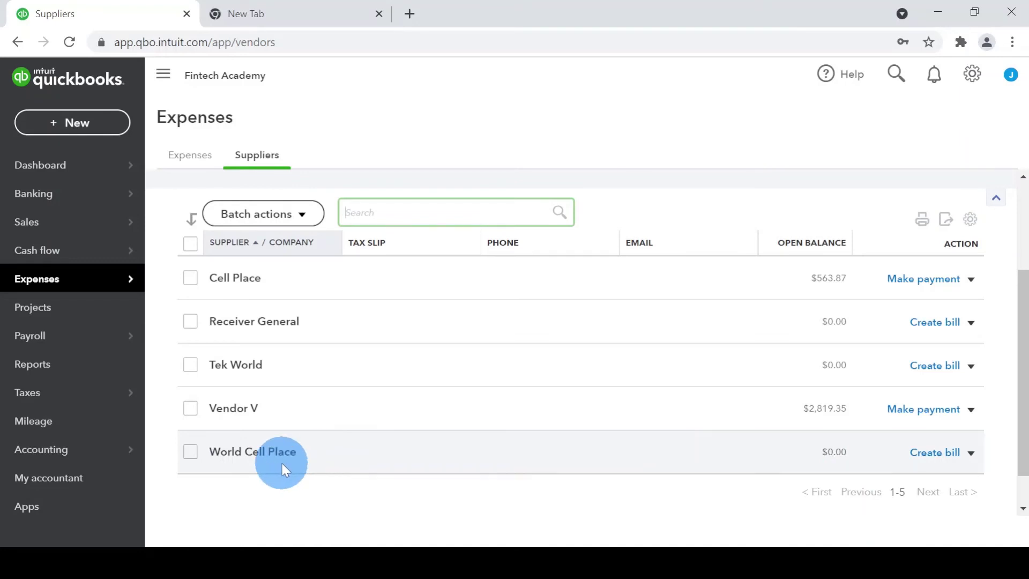
click(263, 452)
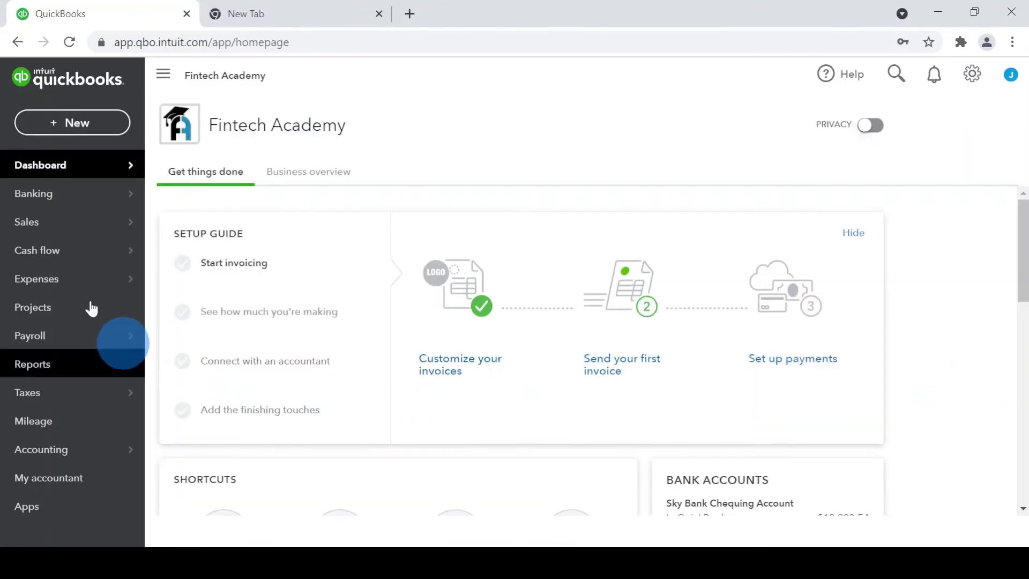
- Start a purchase order for World Installation Services, adding it as a new supplier, and date the order 05/07/2021
click(69, 127)
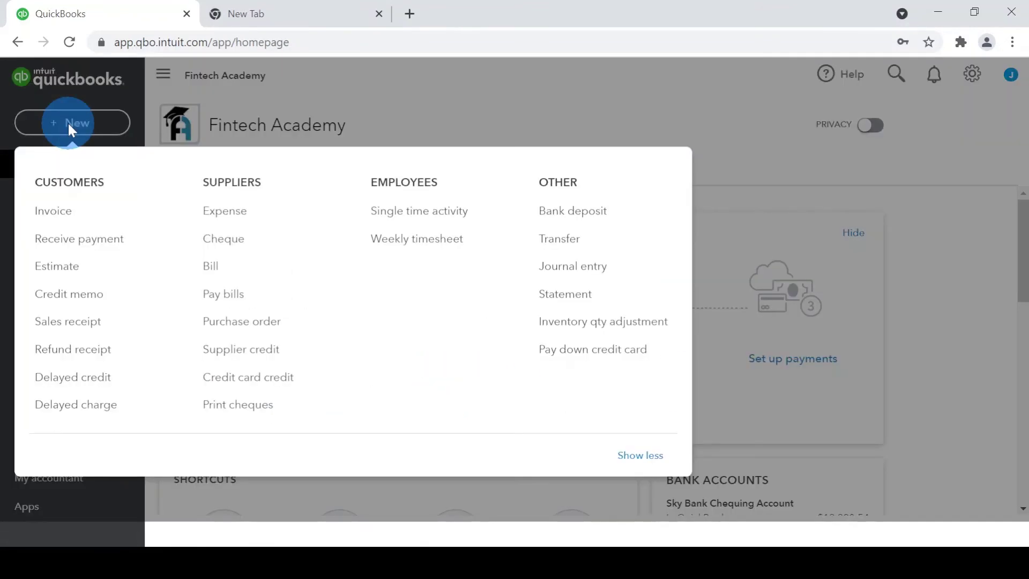
click(251, 328)
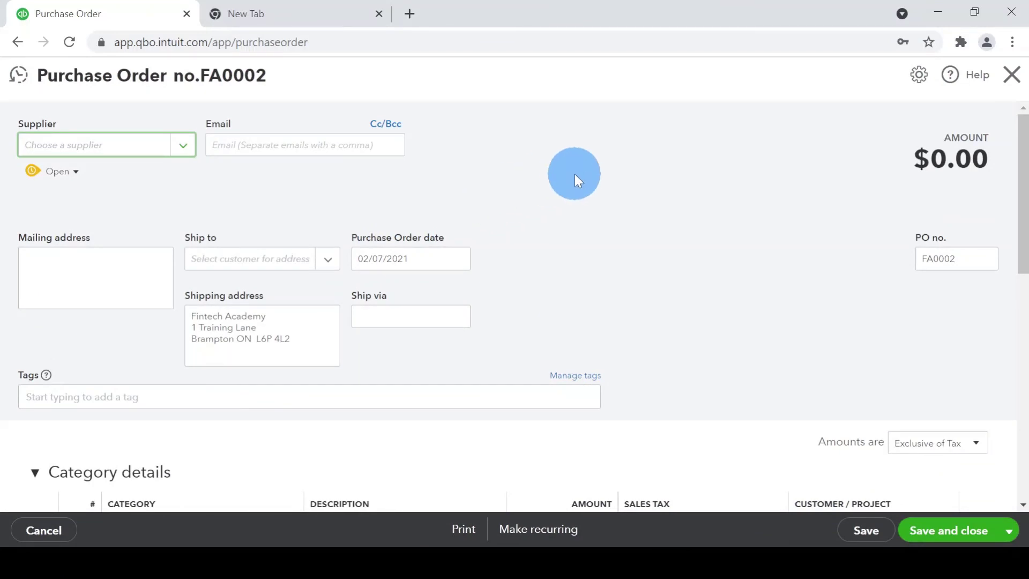
text(World)
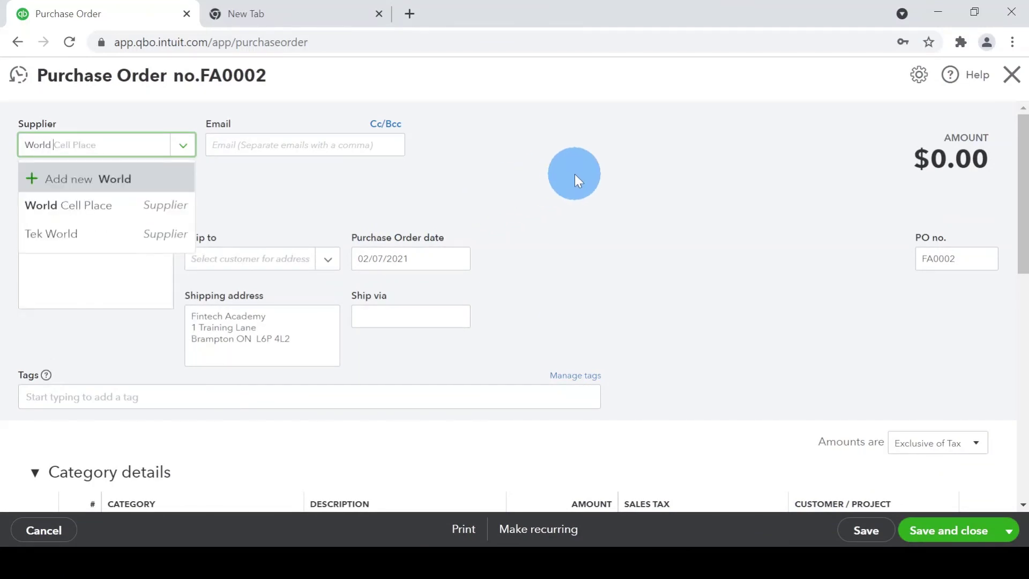
text( Installation S)
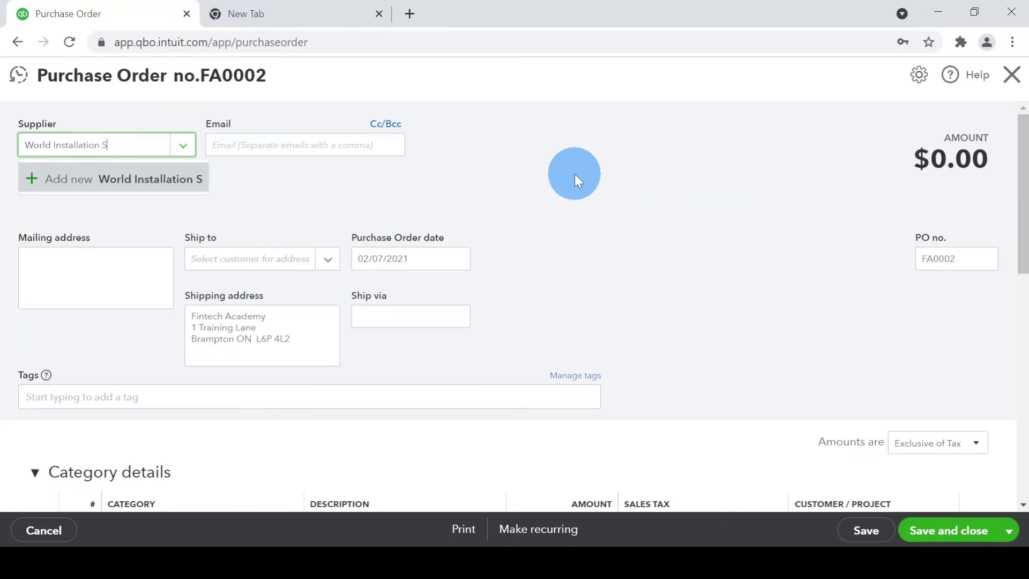
text(ervices)
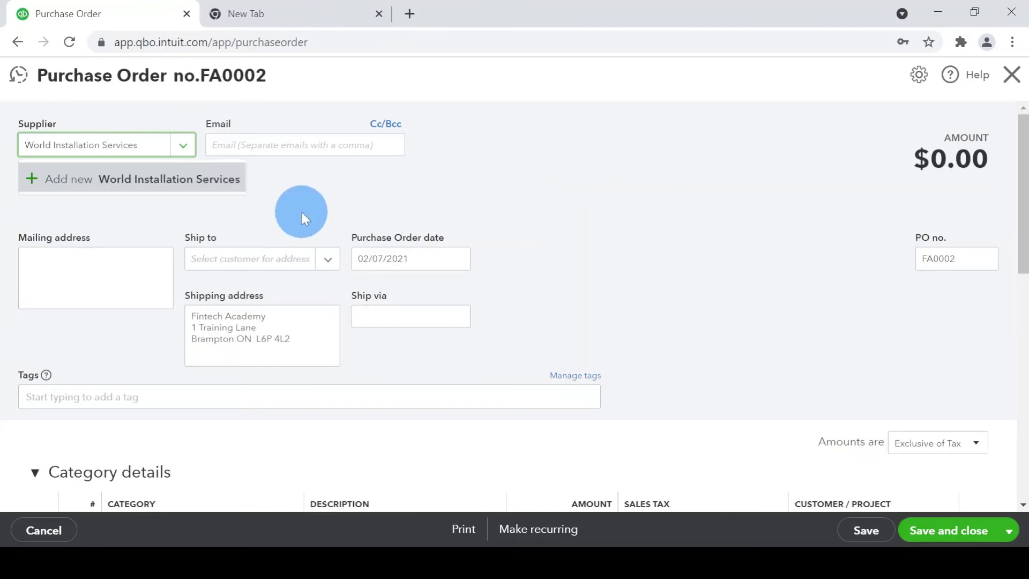
click(213, 179)
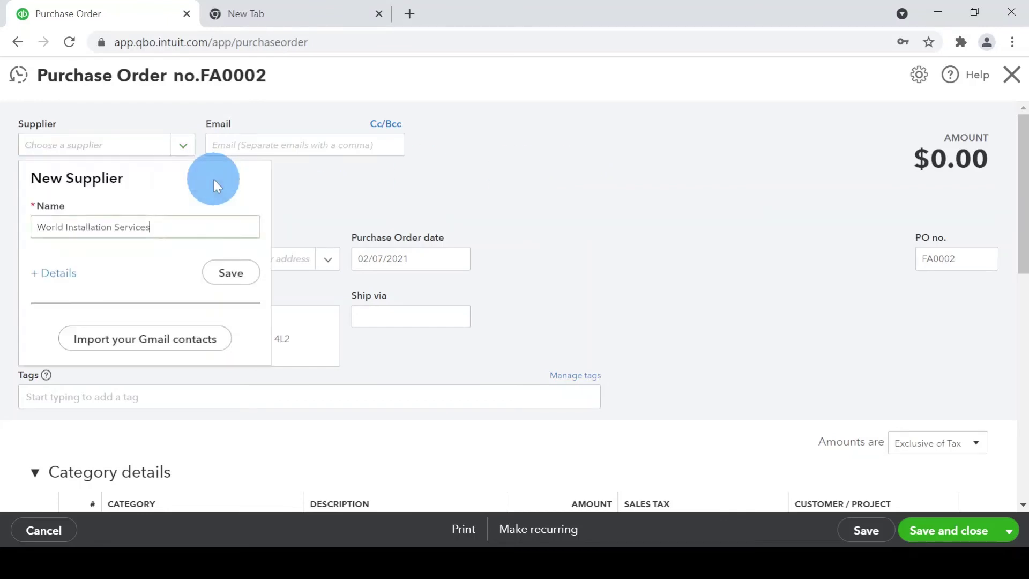
click(226, 273)
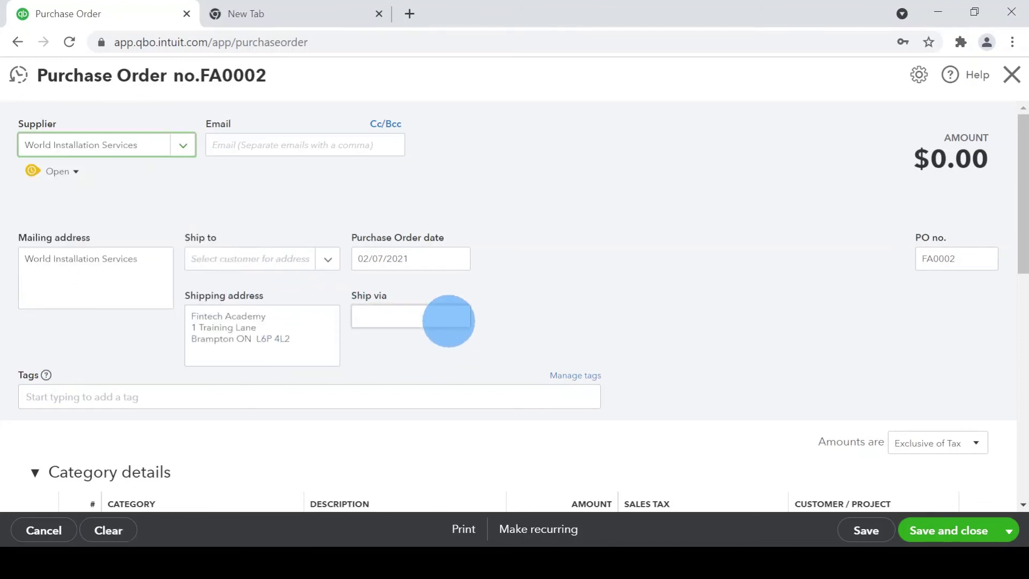
click(463, 267)
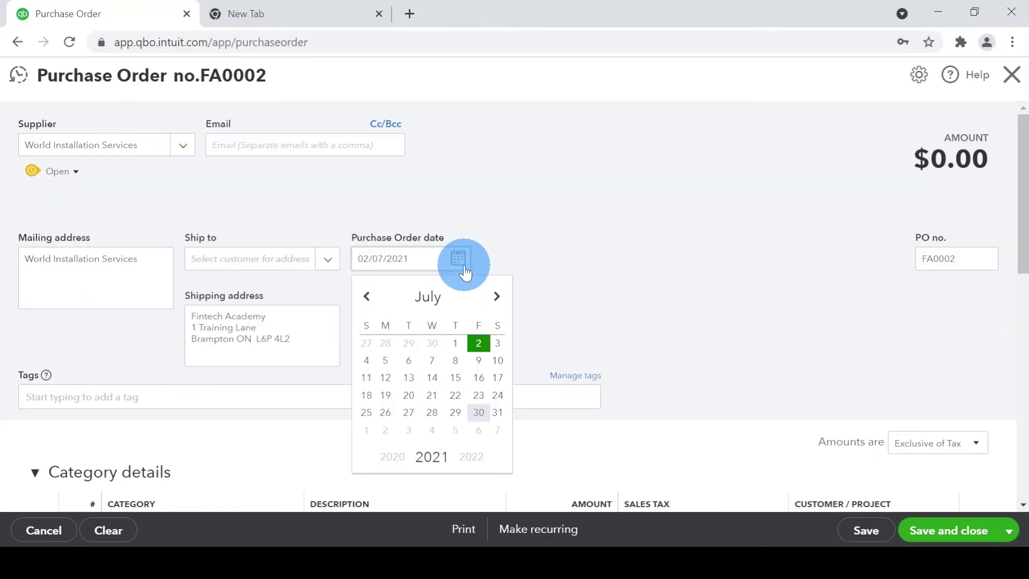
click(385, 360)
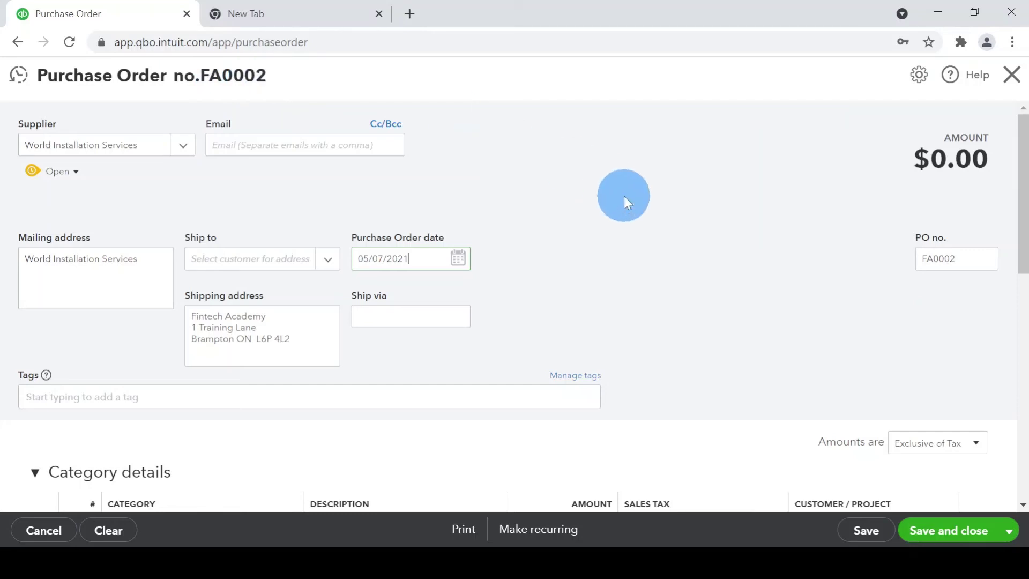
- Create a new account named Installation Services from the first category line, with Cost of Goods Sold as its account type
scroll(624, 195, down, 3)
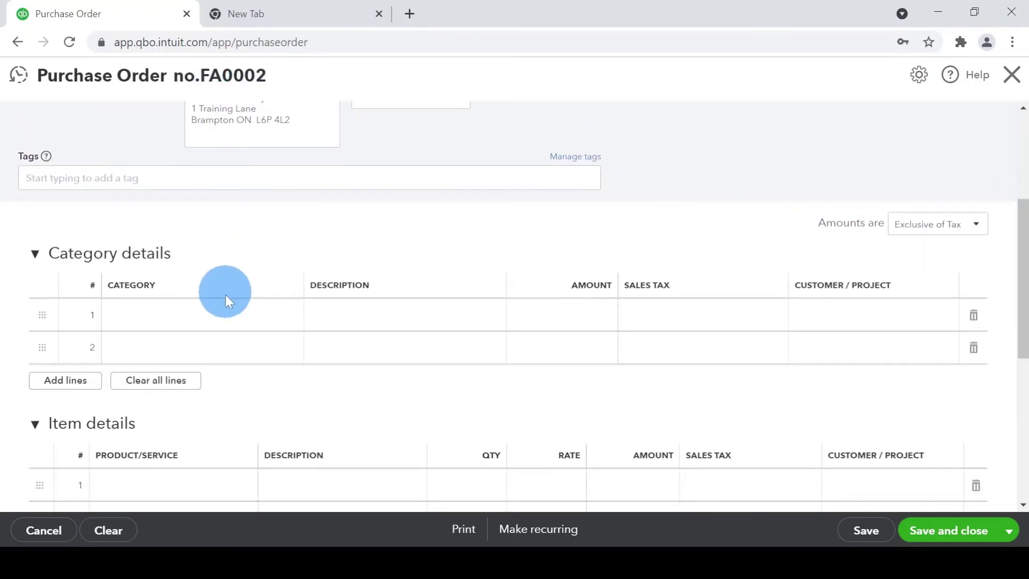
click(231, 324)
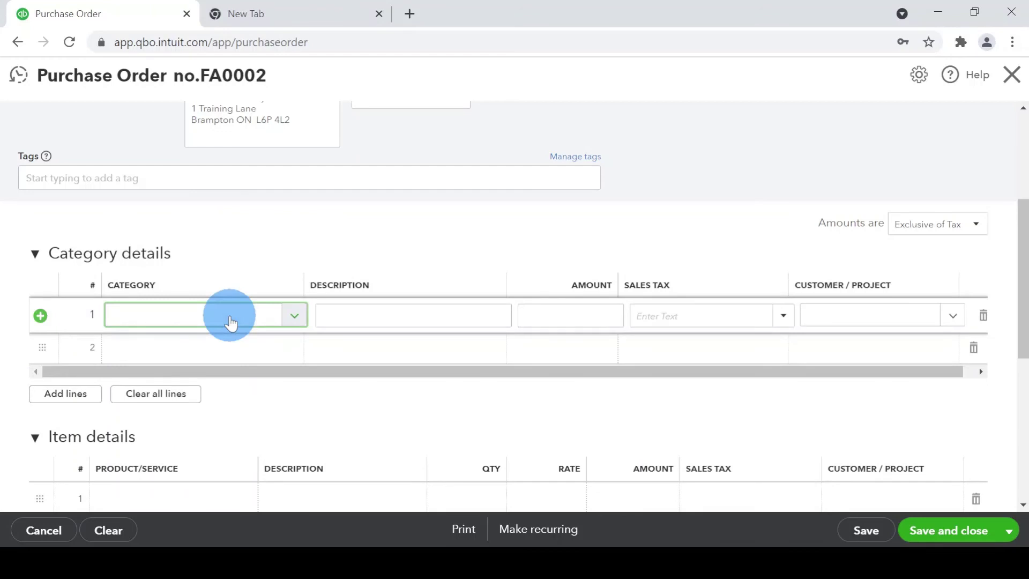
text(Installat)
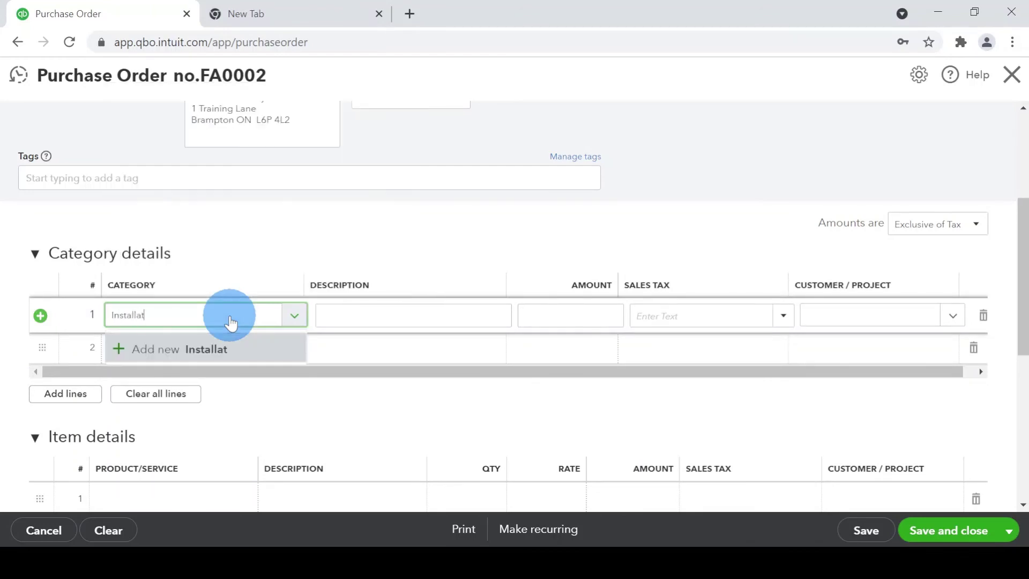
text(ion Services)
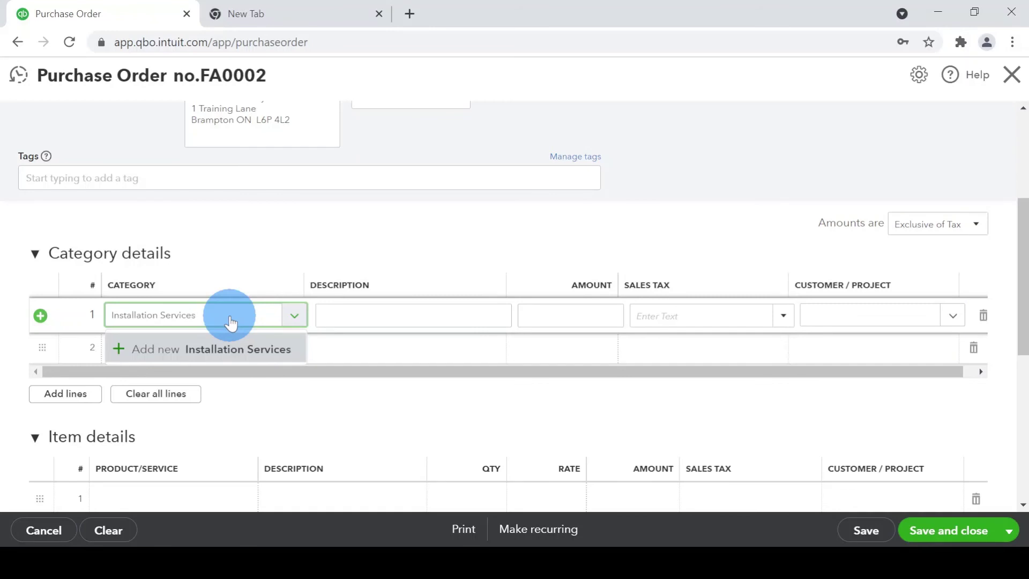
click(232, 349)
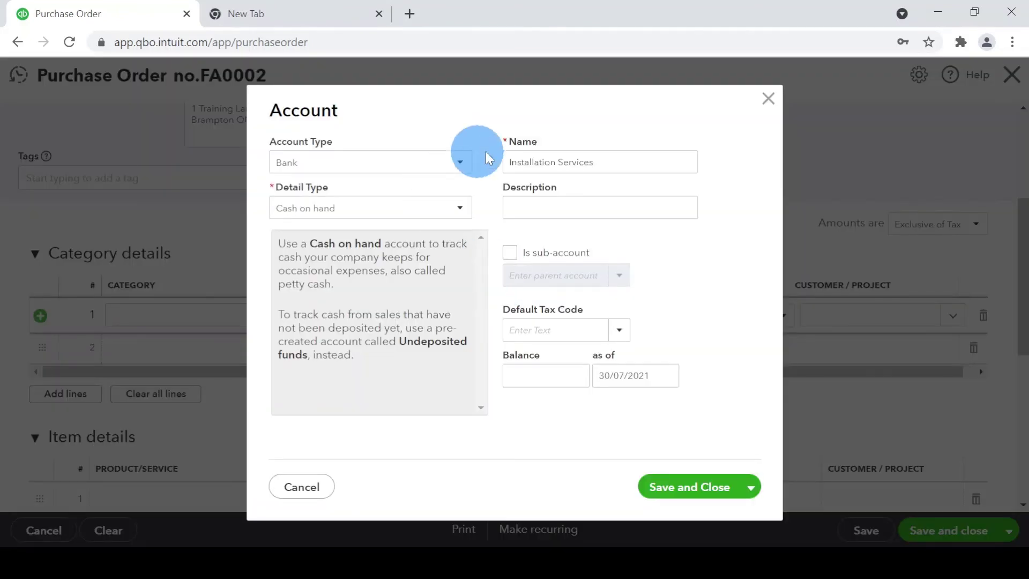
click(434, 170)
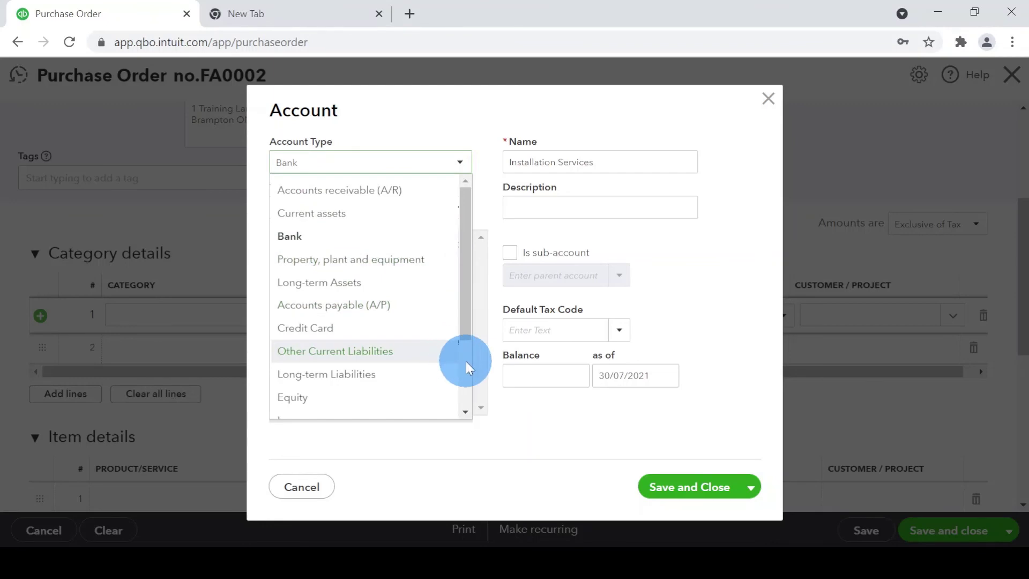
scroll(465, 362, down, 2)
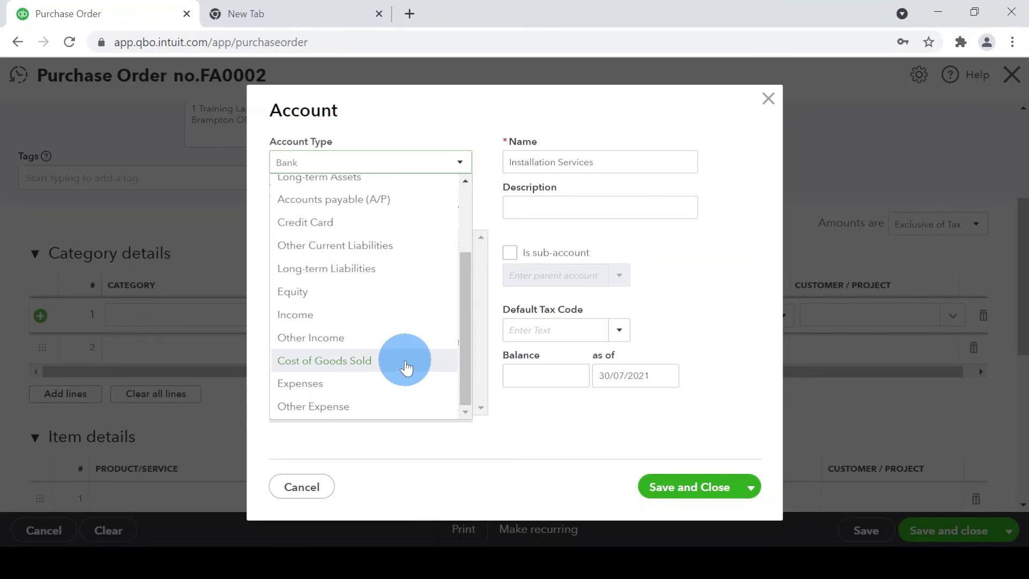
click(377, 361)
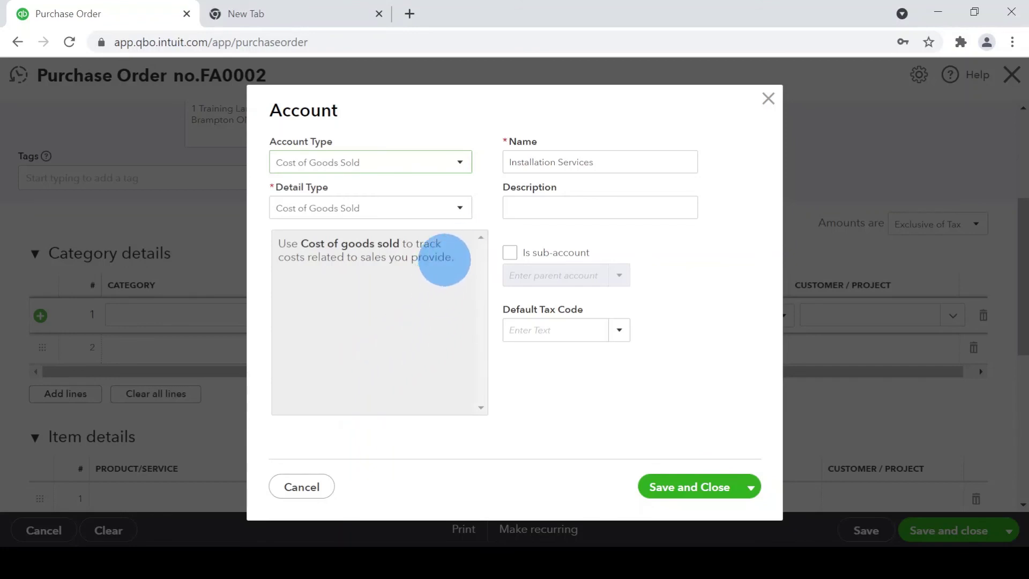
- Set the account's detail type to Other costs of service - COS and its default tax code to HST ON, and save it
click(460, 209)
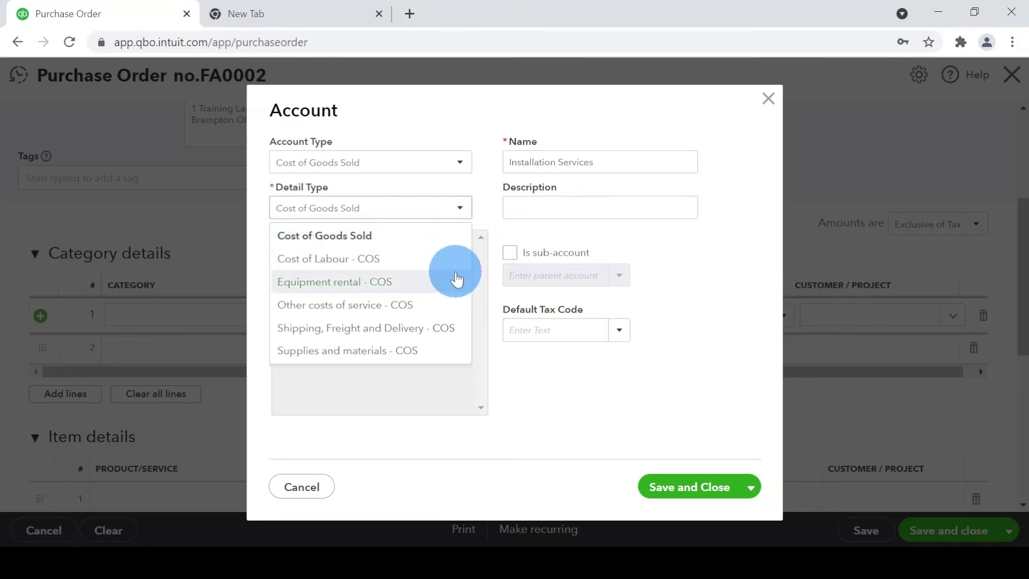
click(414, 312)
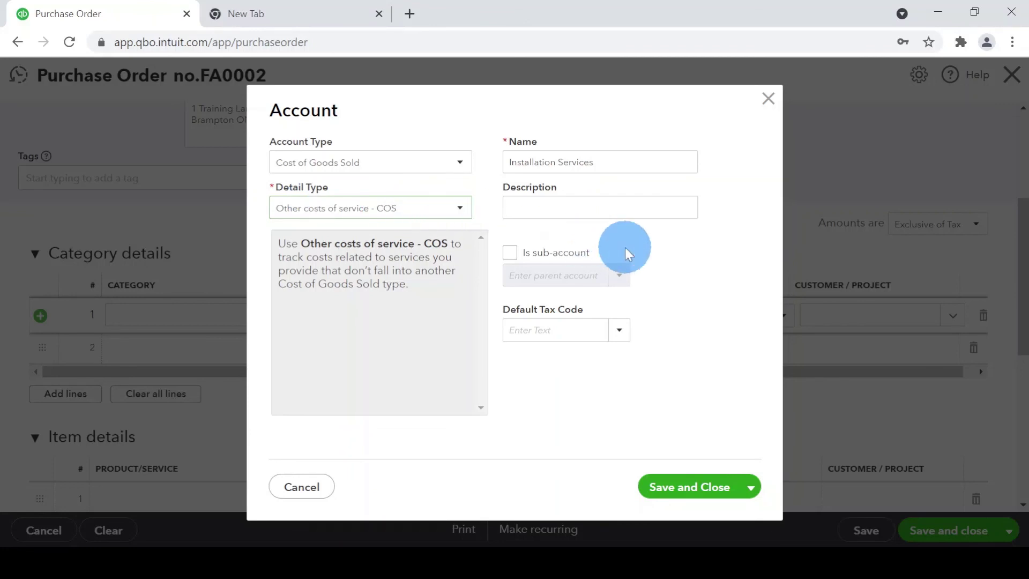
click(619, 330)
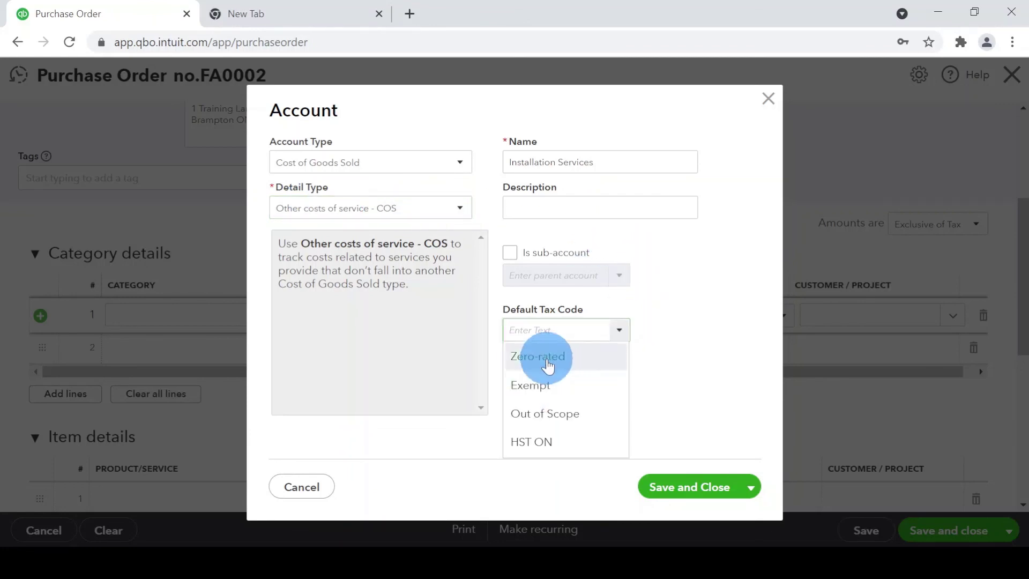
click(542, 448)
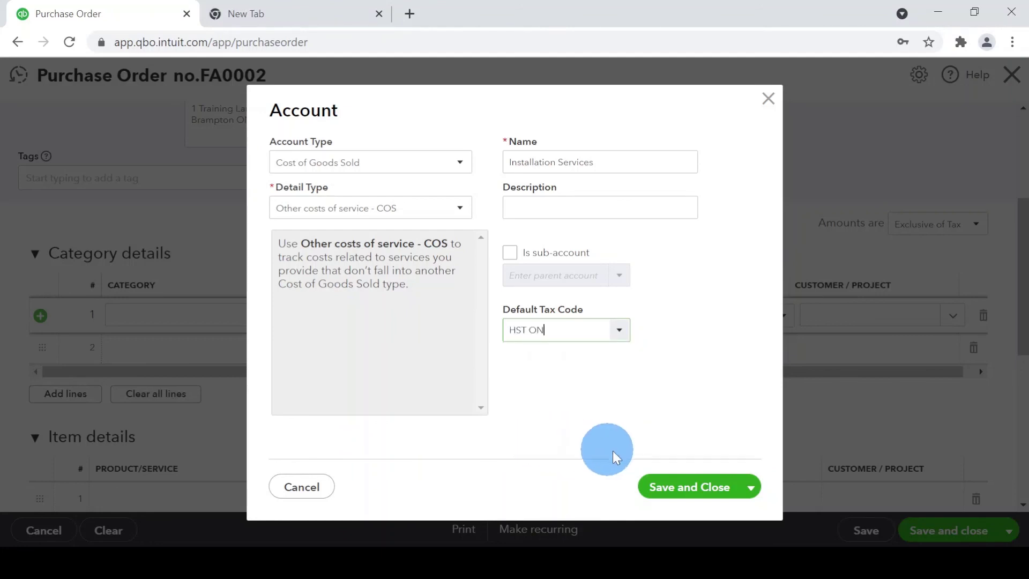
click(695, 488)
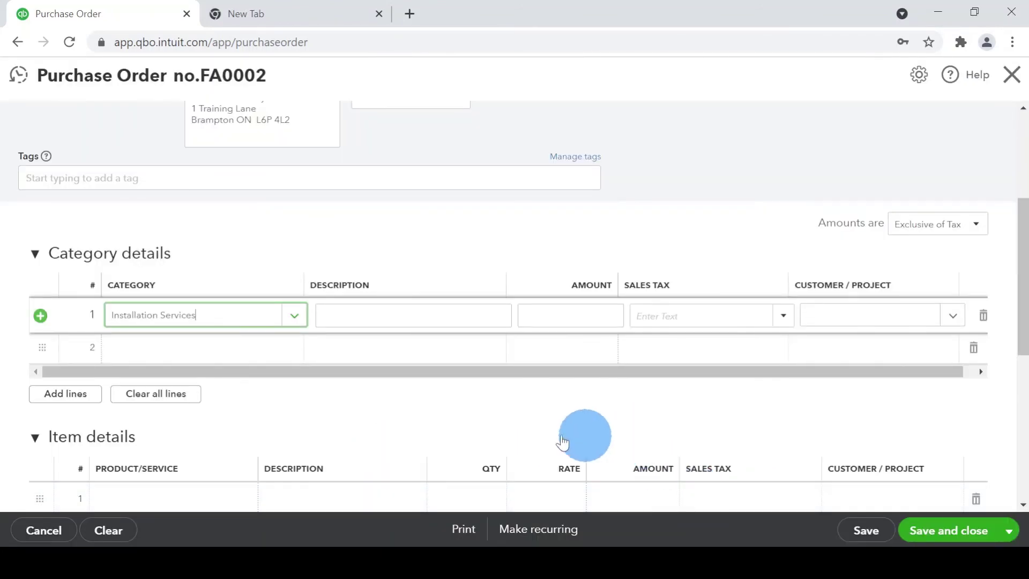
- Complete the first category line with the description "Installation Services for Phones", an amount of 5,000.00 and HST ON sales tax
click(503, 318)
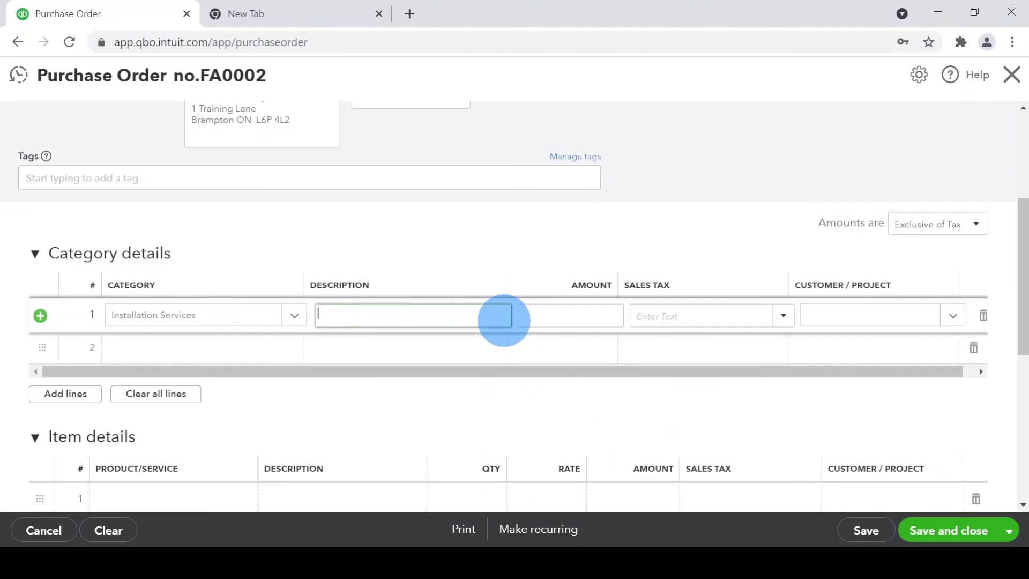
text(Installation Services for Phones)
key(Tab)
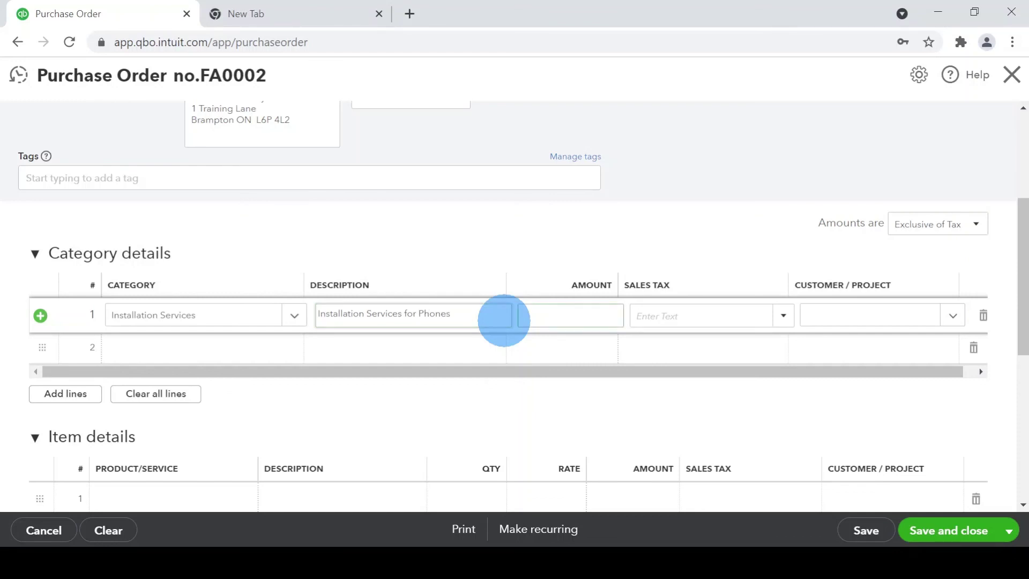
text(5000)
key(Tab)
text(H)
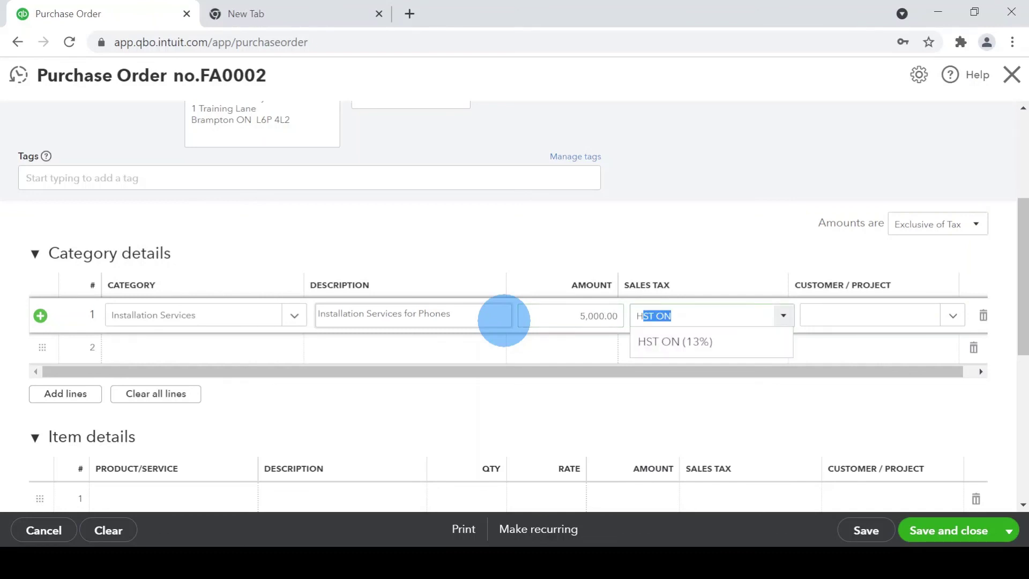
key(Tab)
- Check the purchase order's header amount, subtotal, HST and total, and open its print preview
scroll(753, 351, up, 4)
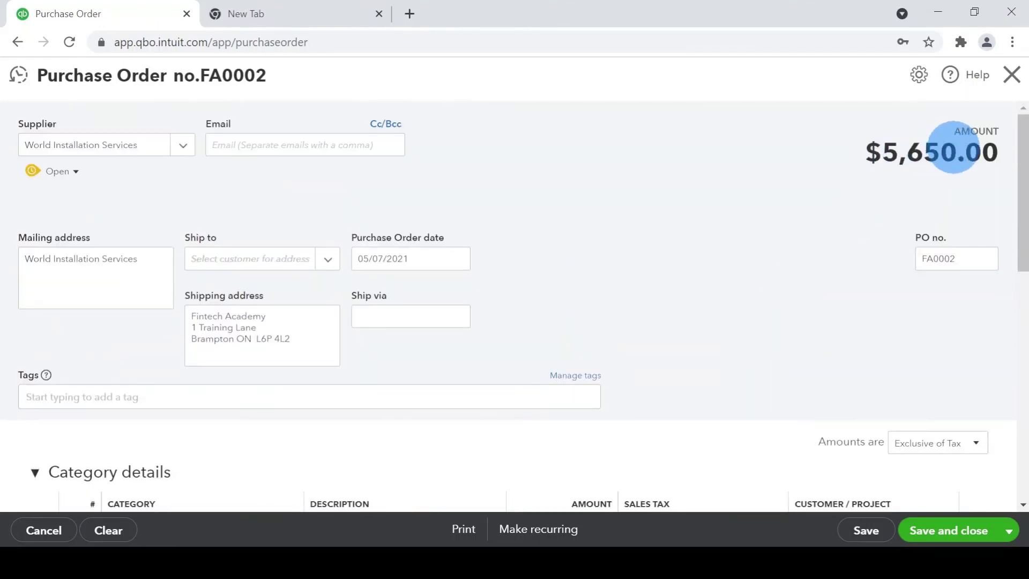
scroll(847, 218, down, 4)
scroll(847, 217, down, 5)
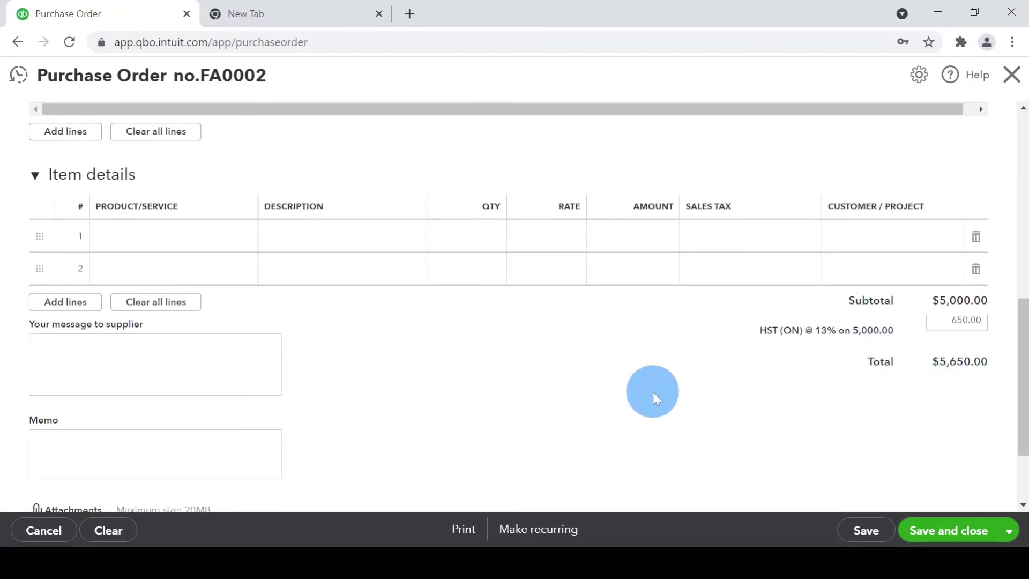
scroll(468, 532, down, 1)
click(470, 532)
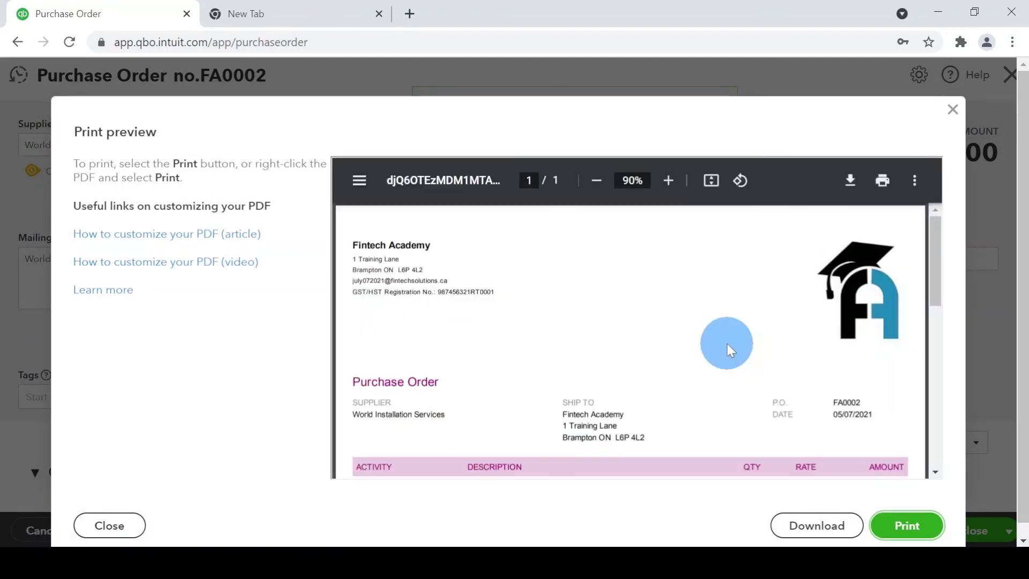
- Review the line details and totals in the print preview, and save and close the World Installation Services purchase order
scroll(726, 343, down, 1)
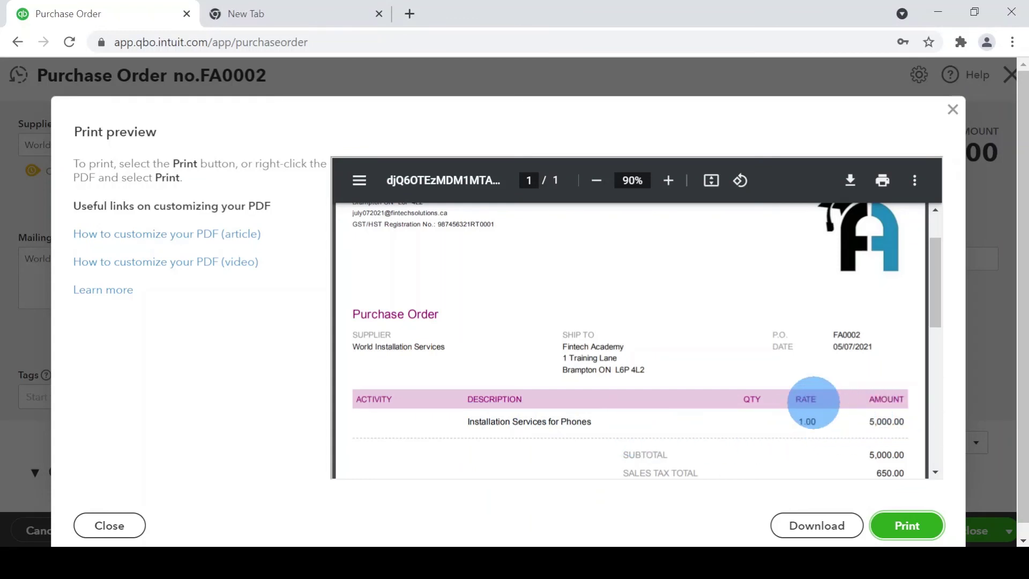
scroll(812, 402, down, 1)
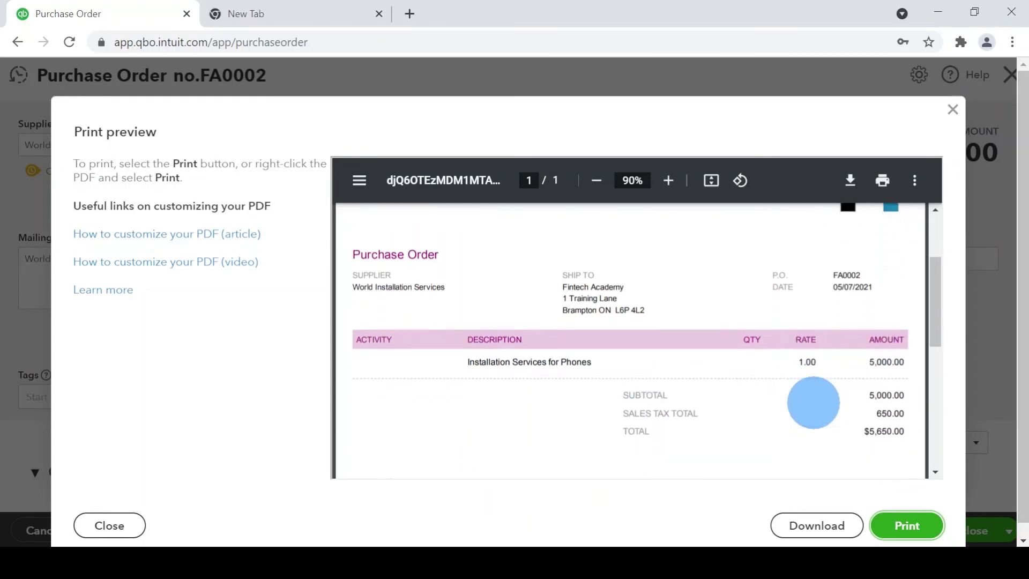
click(951, 110)
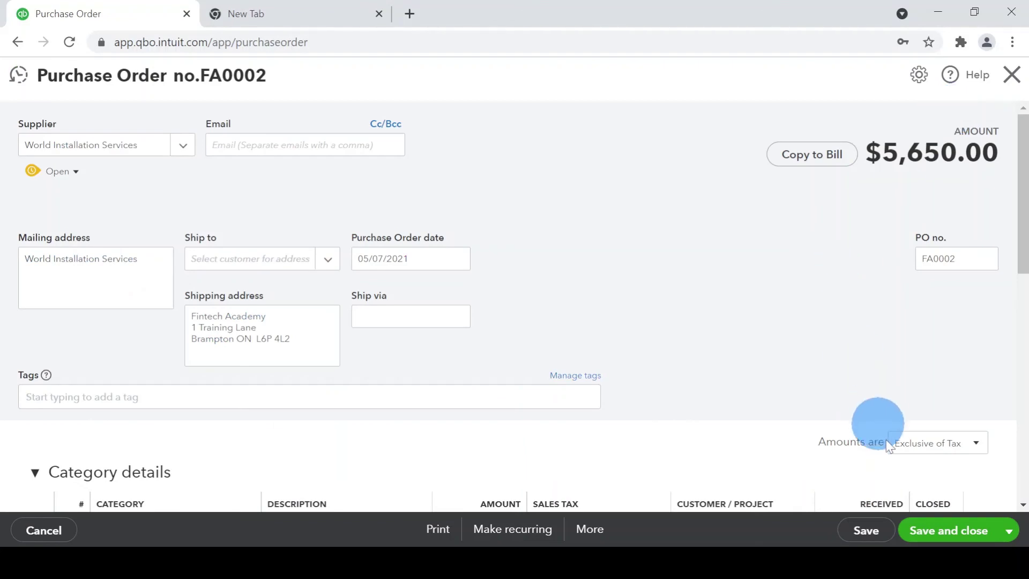
scroll(834, 415, down, 4)
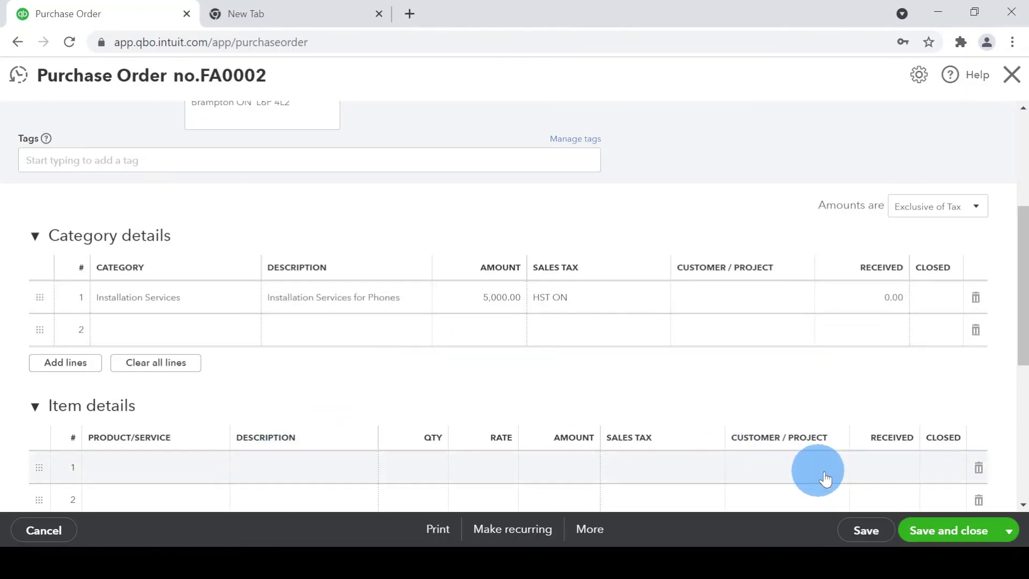
click(926, 536)
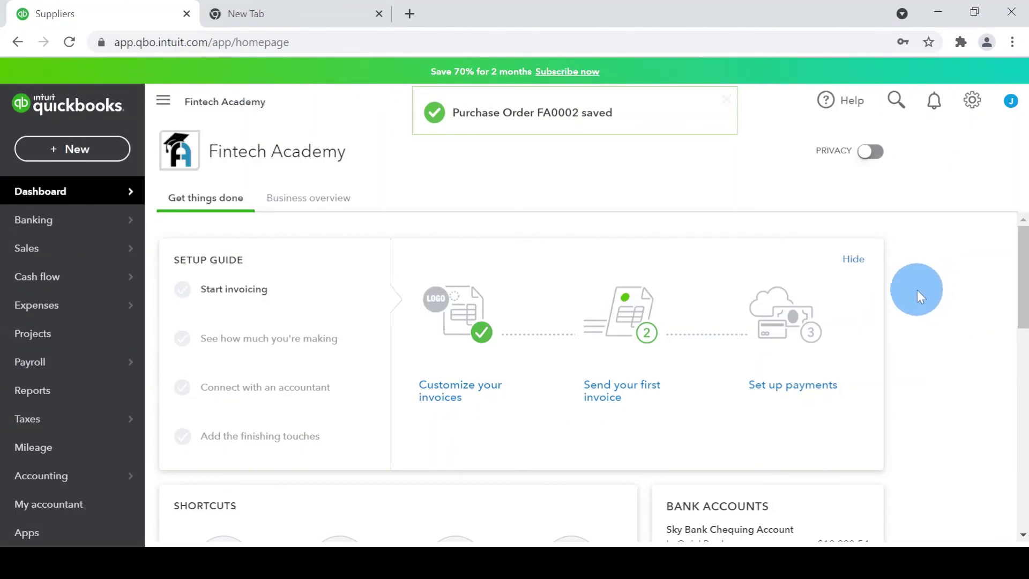
- View the transaction list in the World Installation Services supplier record, and return to the dashboard
mouse_move(125, 313)
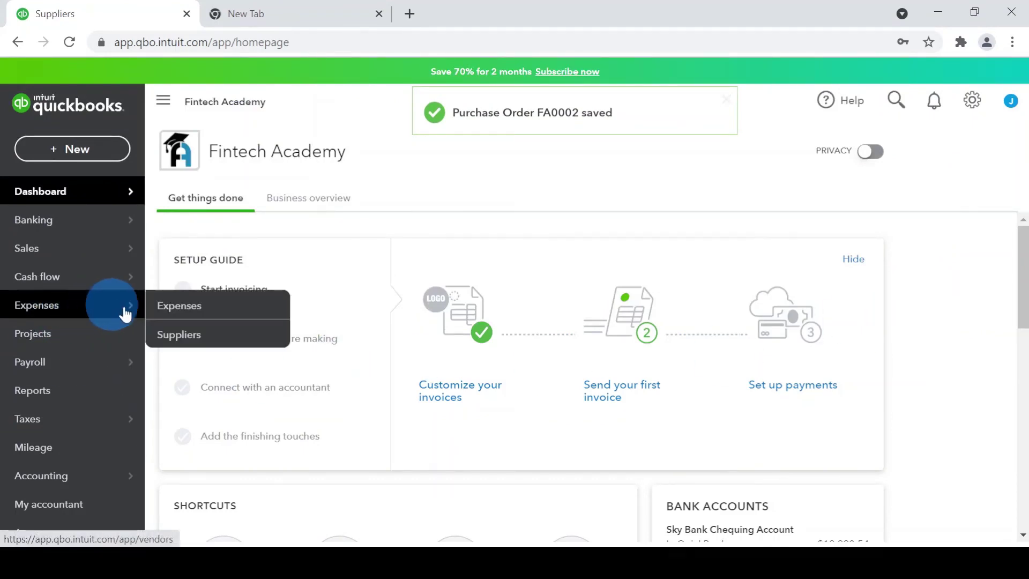
click(181, 335)
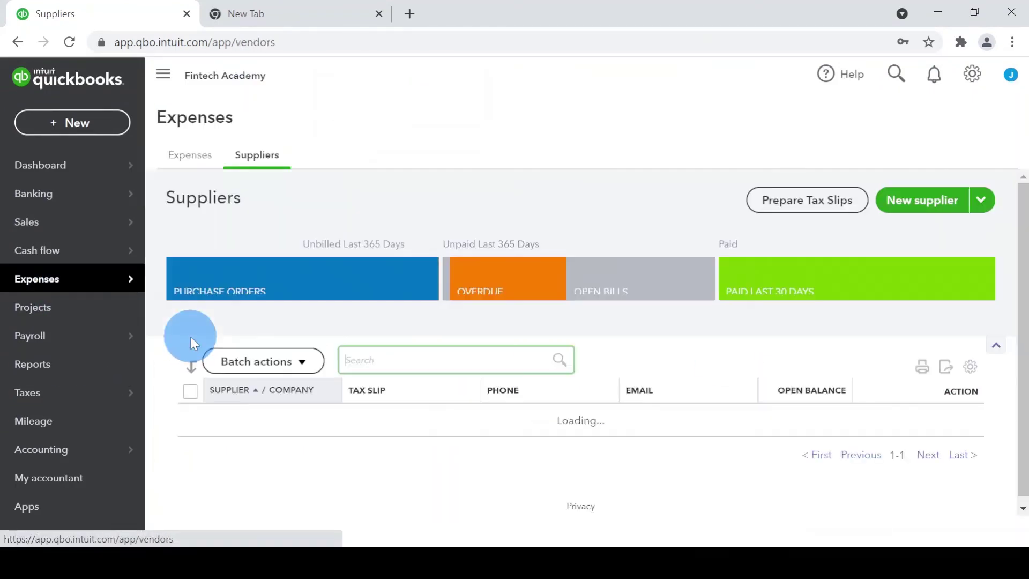
scroll(190, 336, down, 3)
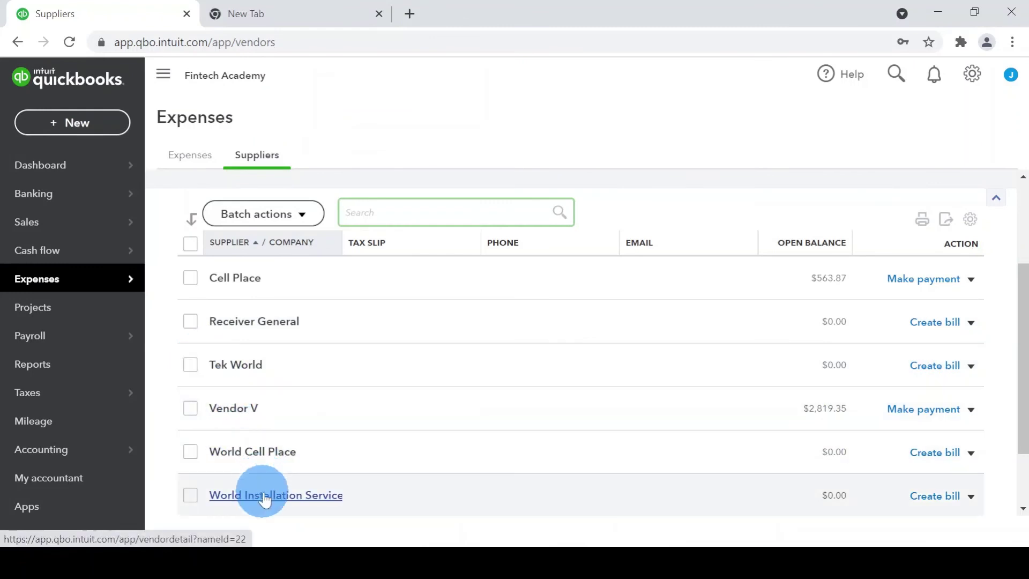
click(266, 496)
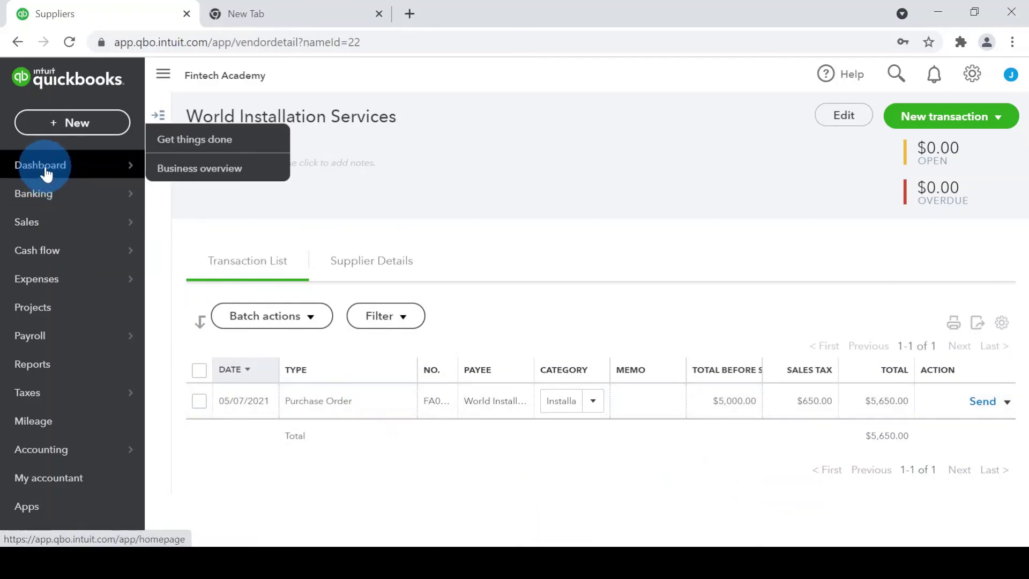
click(24, 165)
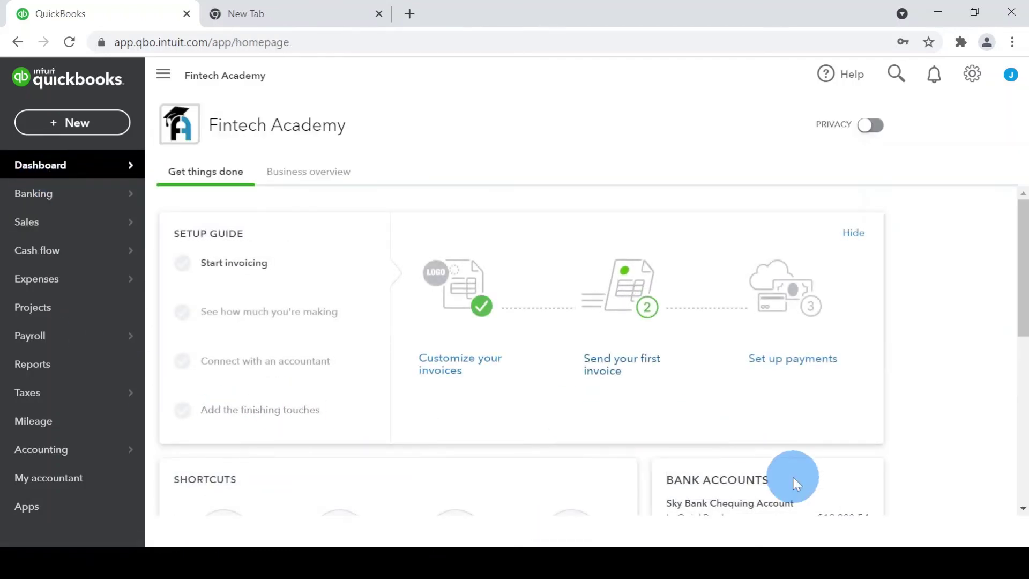